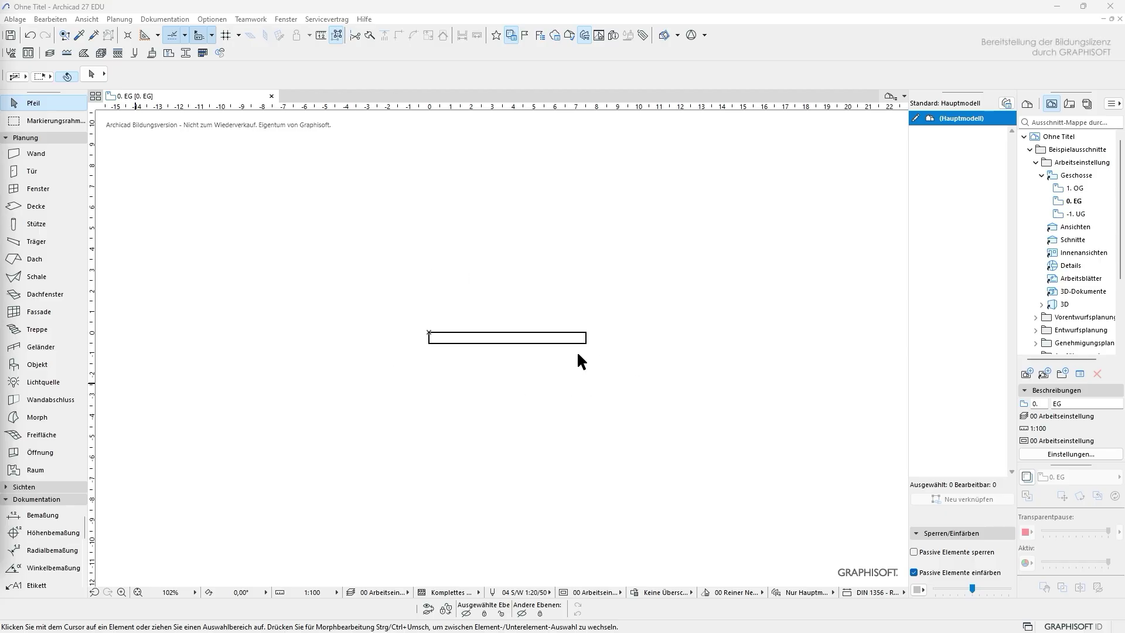
Step: Enclose the exterior wall on the ground-floor plan with a marquee and show it in the 3D view
left_click(584, 336)
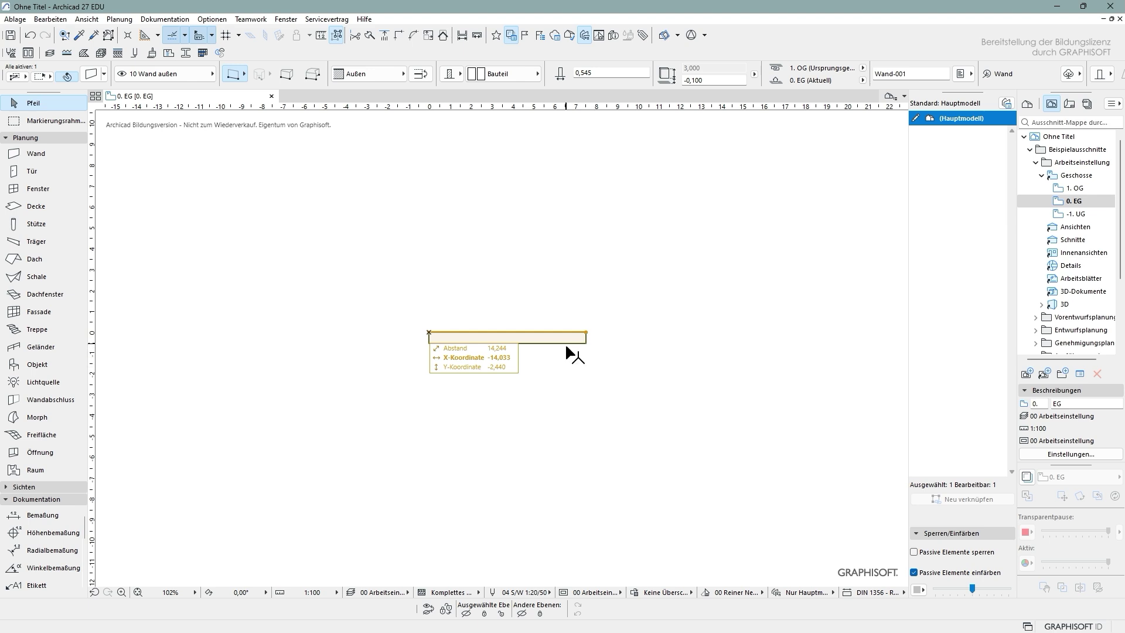
key("m")
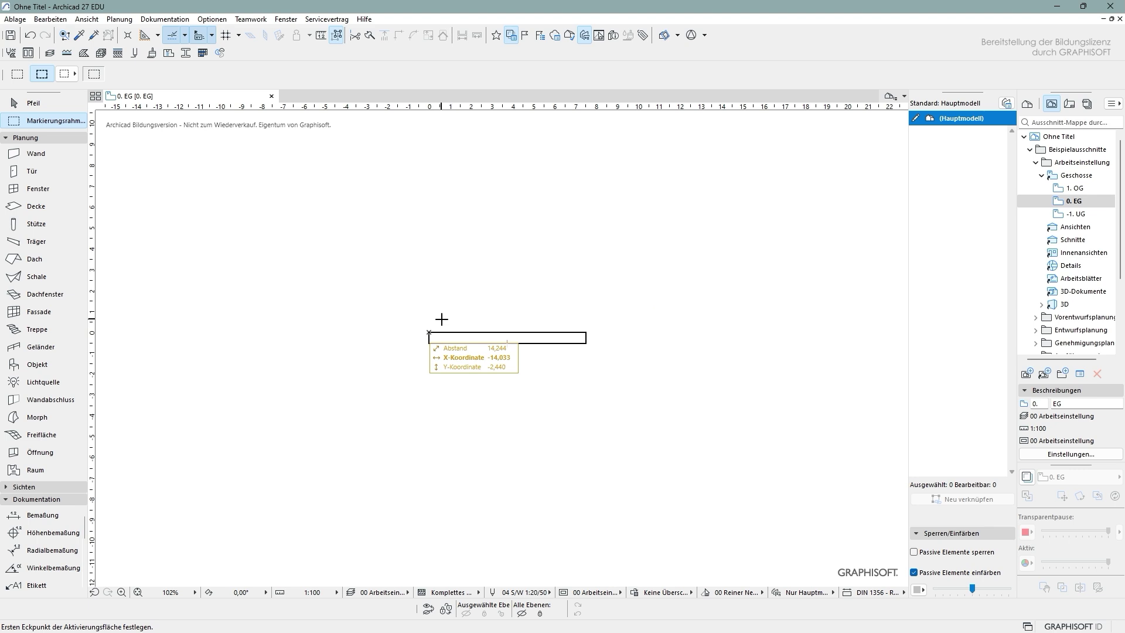
left_click(393, 297)
left_click(619, 385)
key("F5")
middle_click_drag(273, 391, 567, 495, "shift")
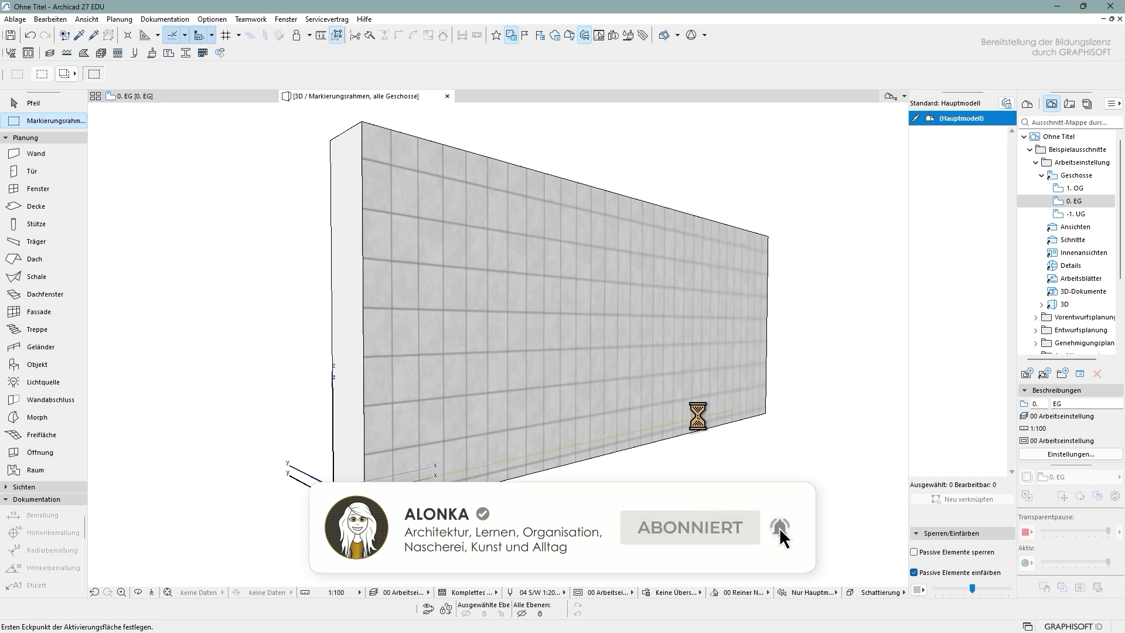
key("Escape")
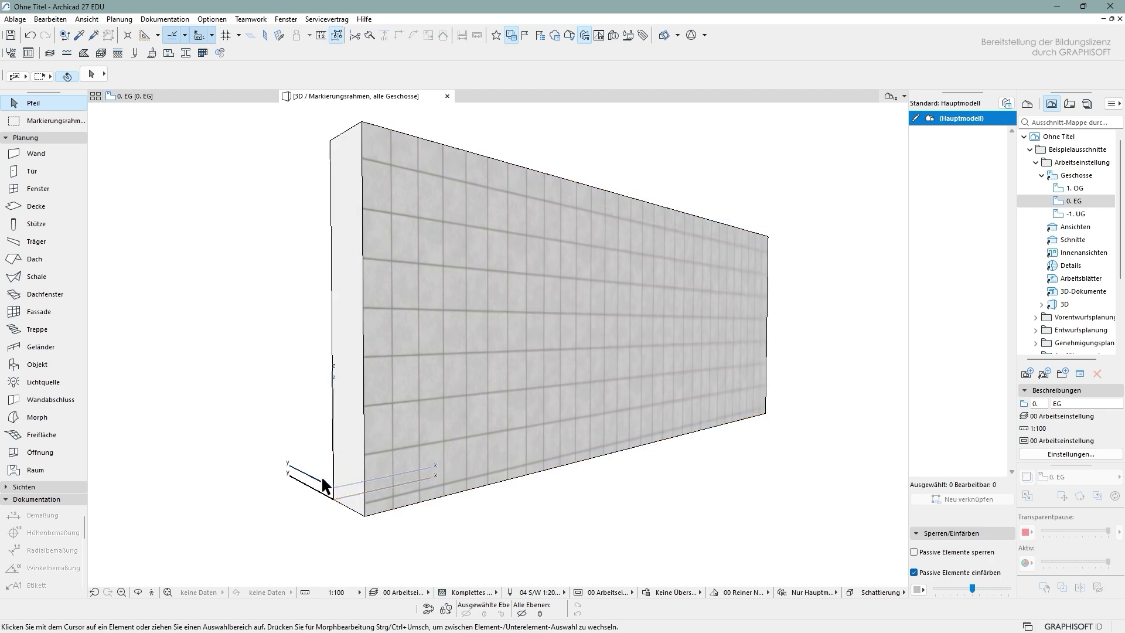
Step: Set the 3D texture origin of the exterior wall at the lower-left corner of its tiled front face
middle_click_drag(277, 441, 169, 388, "shift")
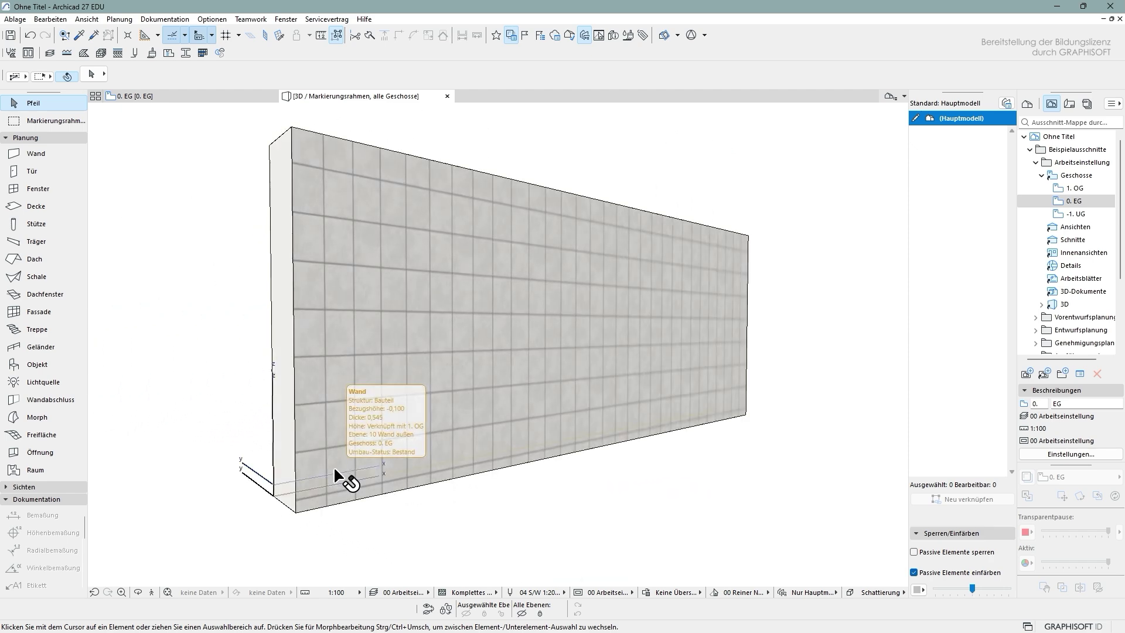
middle_click_drag(332, 466, 499, 406, "shift")
scroll(346, 363, "down", 3)
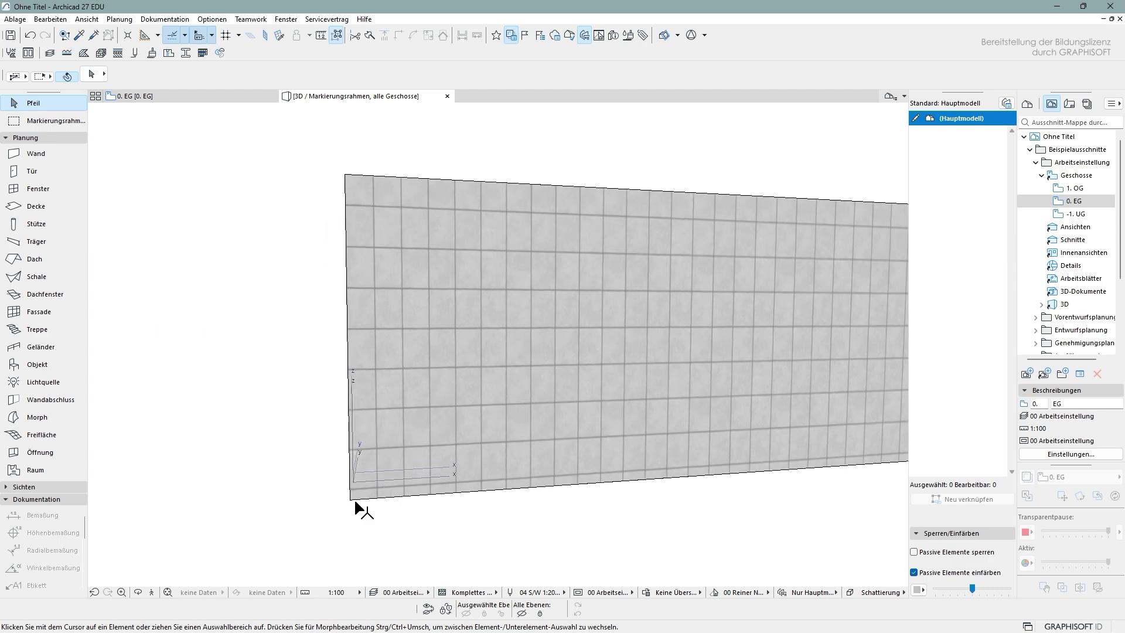
middle_click_drag(346, 505, 417, 371, "shift")
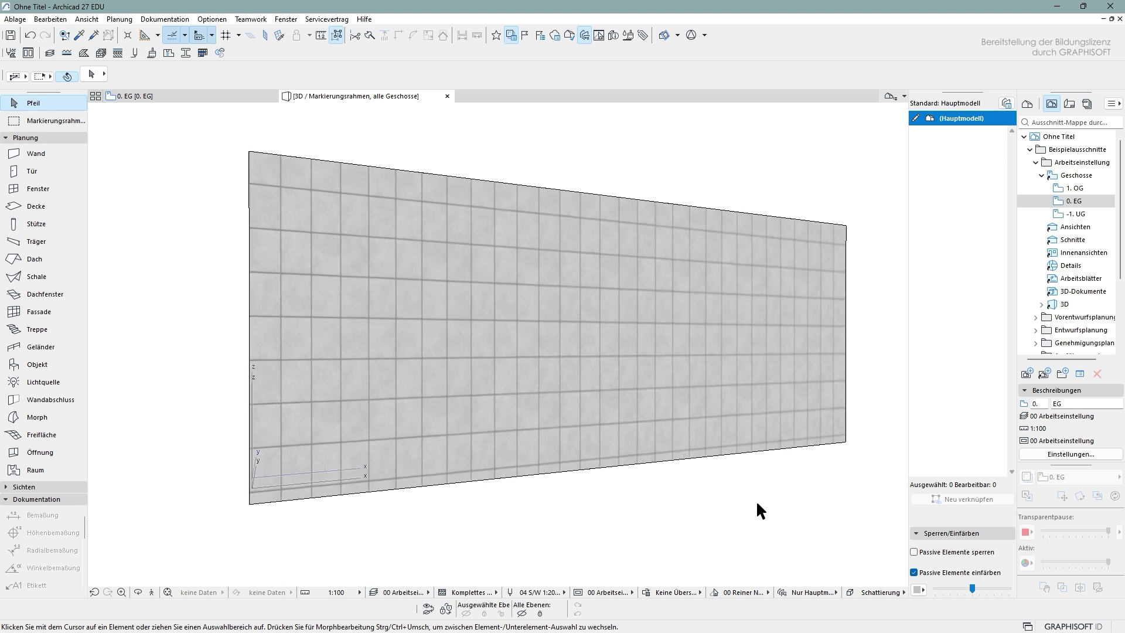
left_click(302, 164)
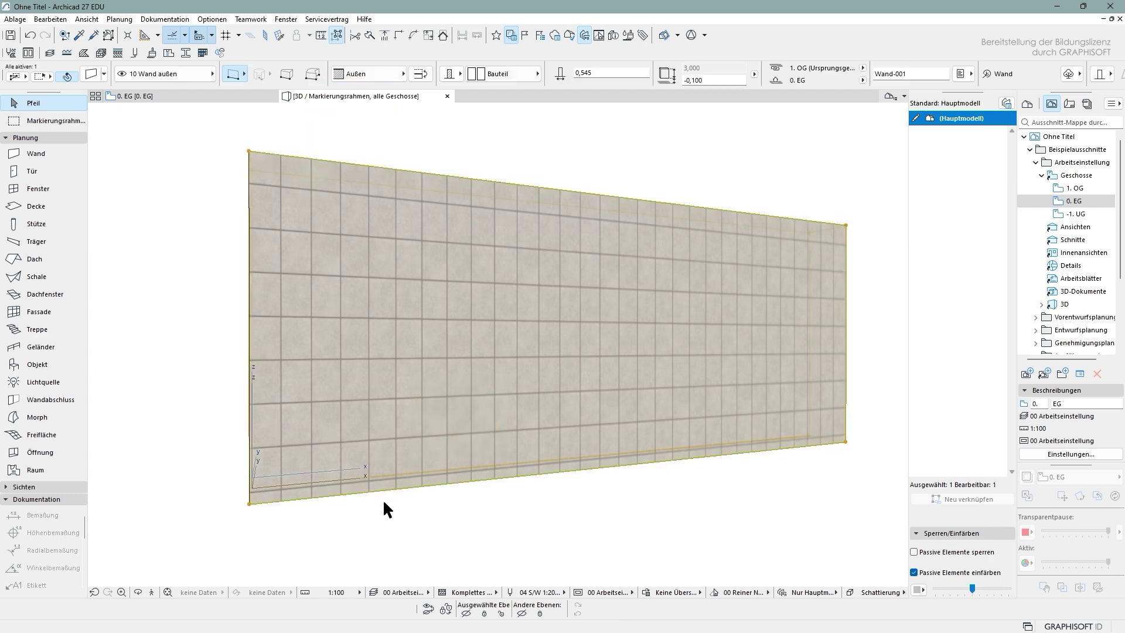
left_click(167, 19)
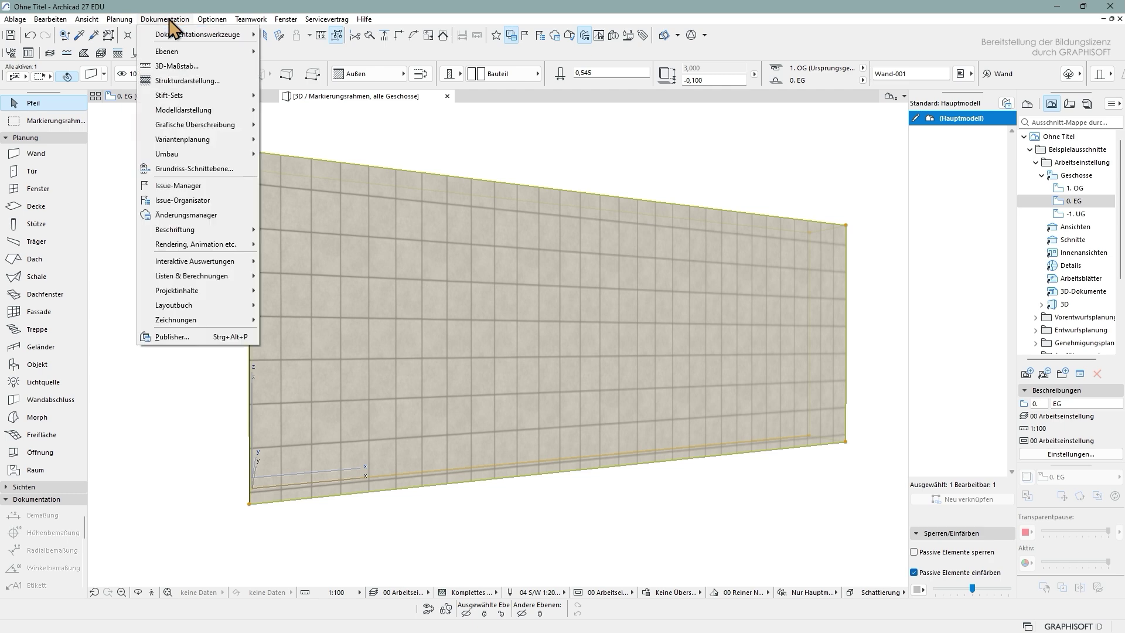
mouse_move(246, 244)
mouse_move(324, 336)
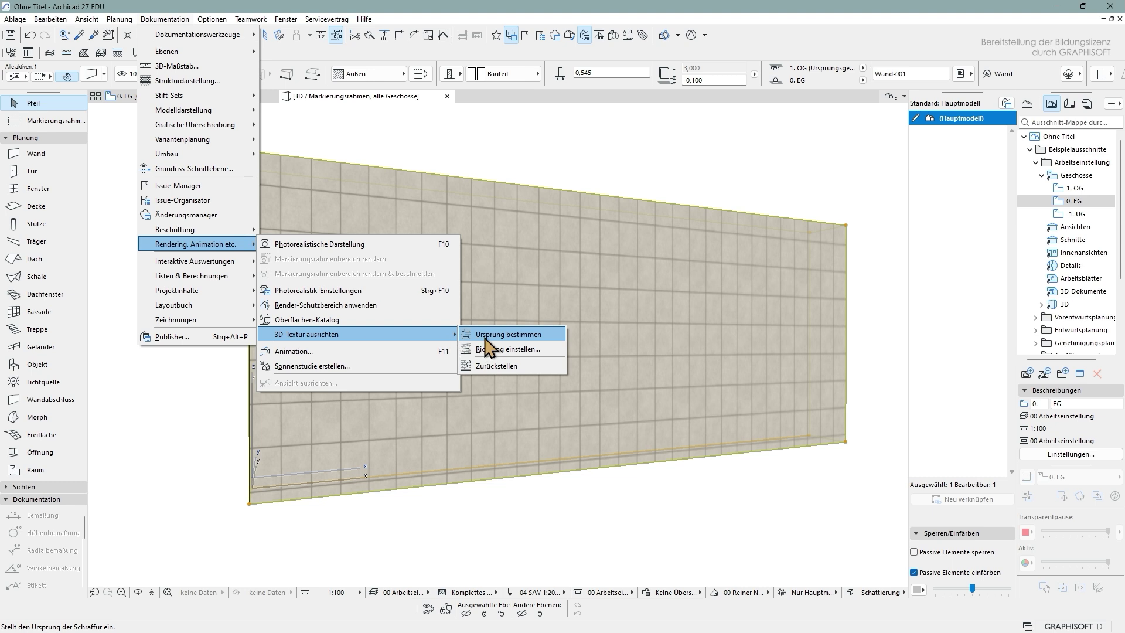
left_click(507, 335)
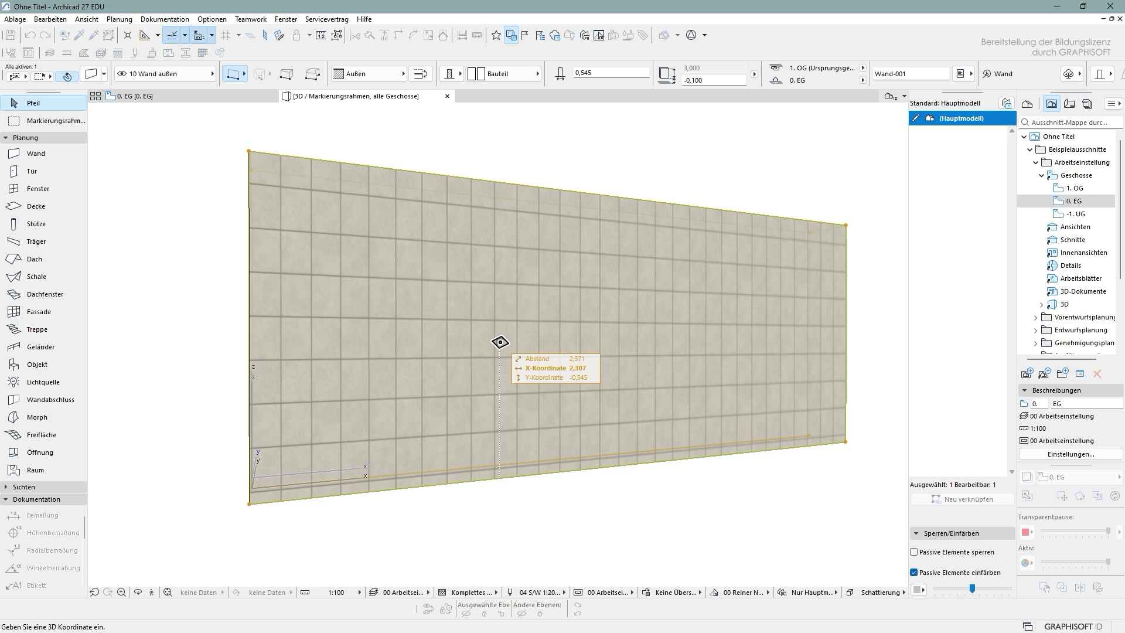
scroll(251, 404, "up", 6)
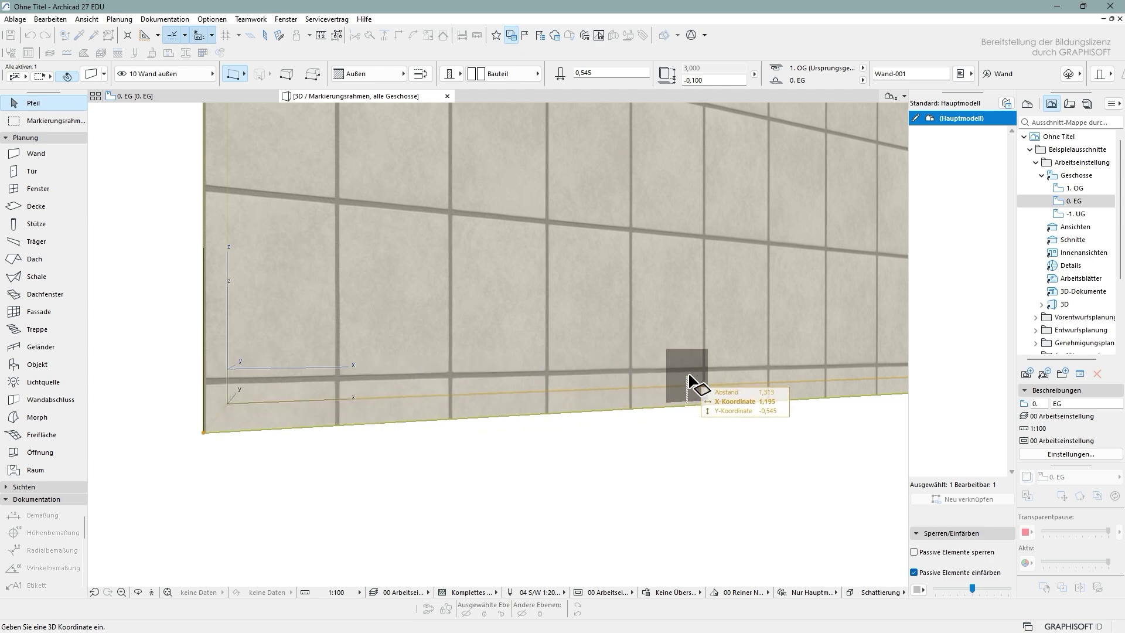
scroll(229, 431, "down", 5)
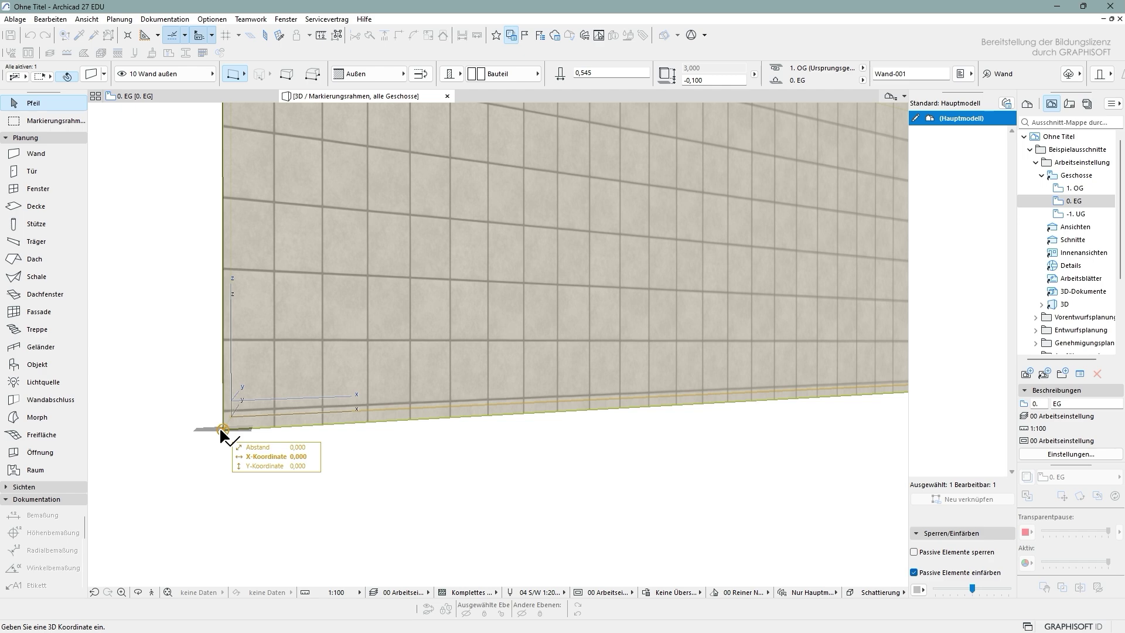
scroll(221, 429, "down", 5)
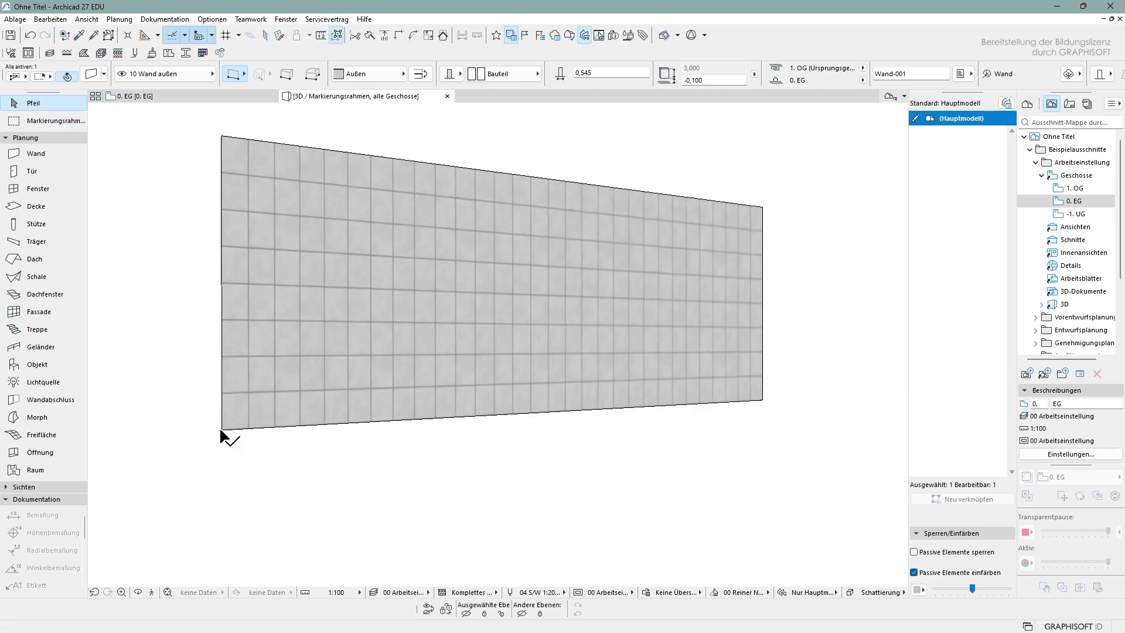
scroll(219, 426, "up", 3)
scroll(219, 426, "down", 3)
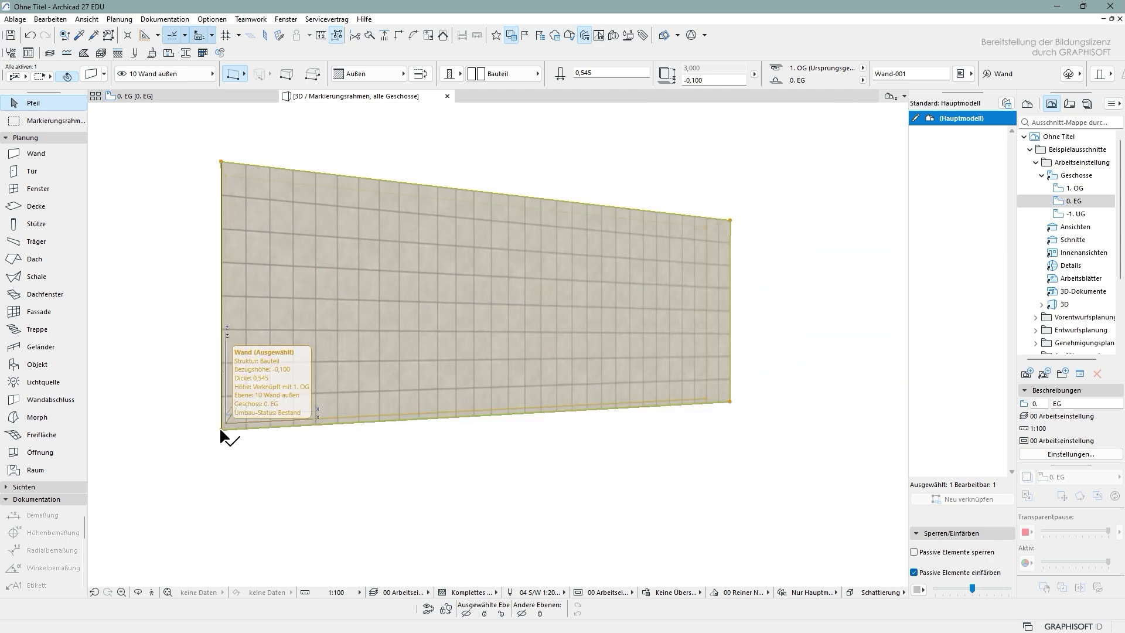
left_click(532, 485)
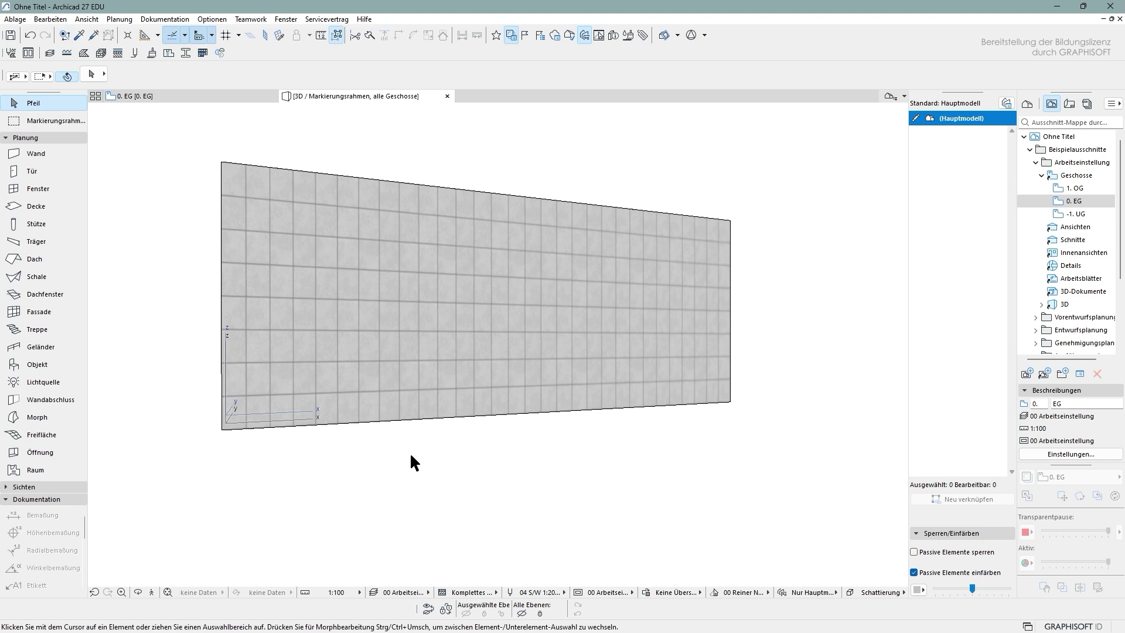
Step: Set the wall's 3D texture direction graphically with a vertical line running downward on the tiled front face
scroll(256, 394, "up", 3)
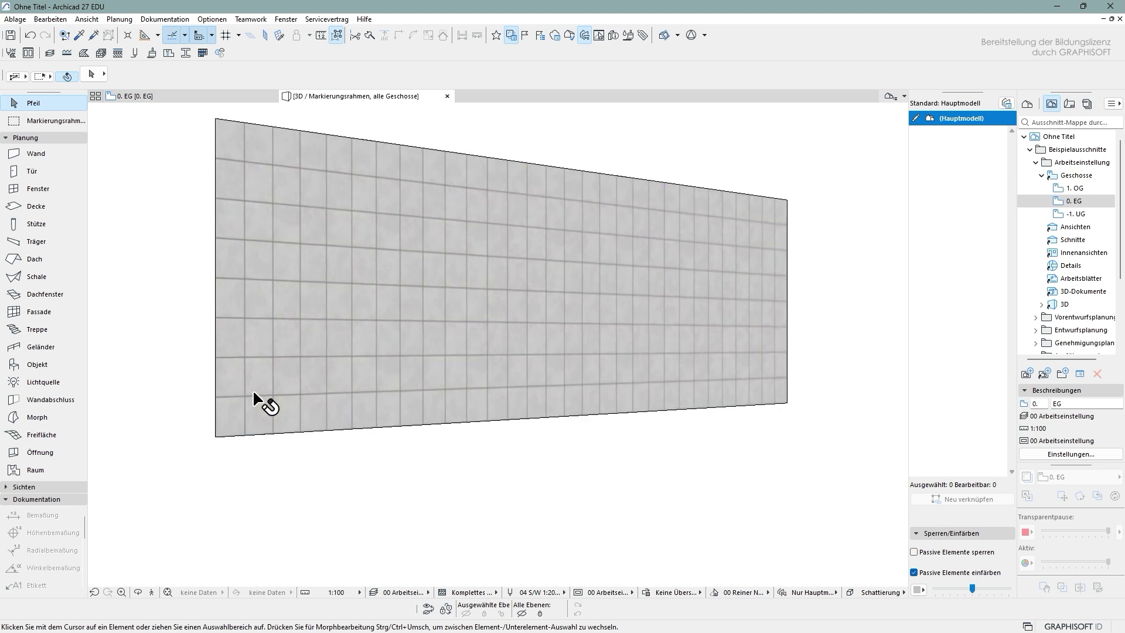
scroll(252, 389, "up", 3)
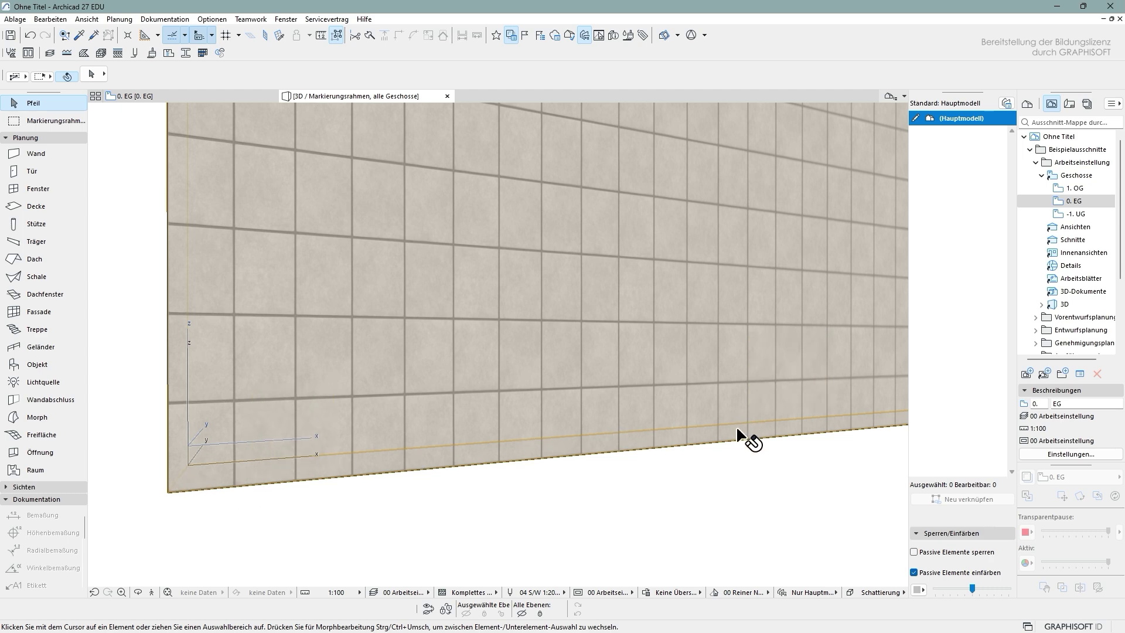
scroll(587, 404, "down", 3)
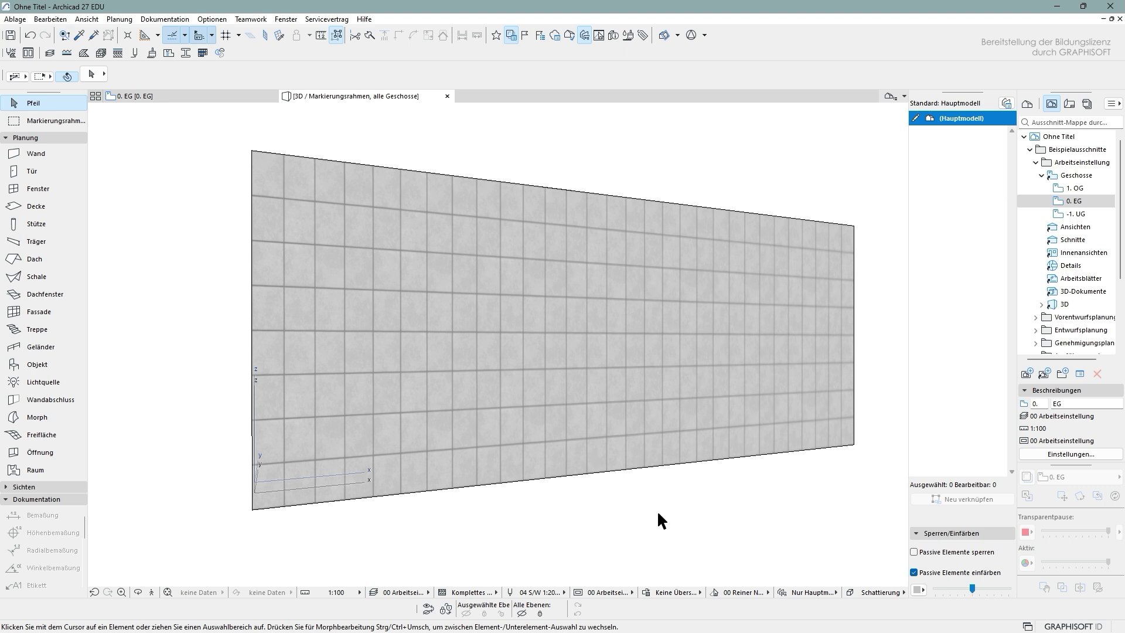
left_click(360, 359)
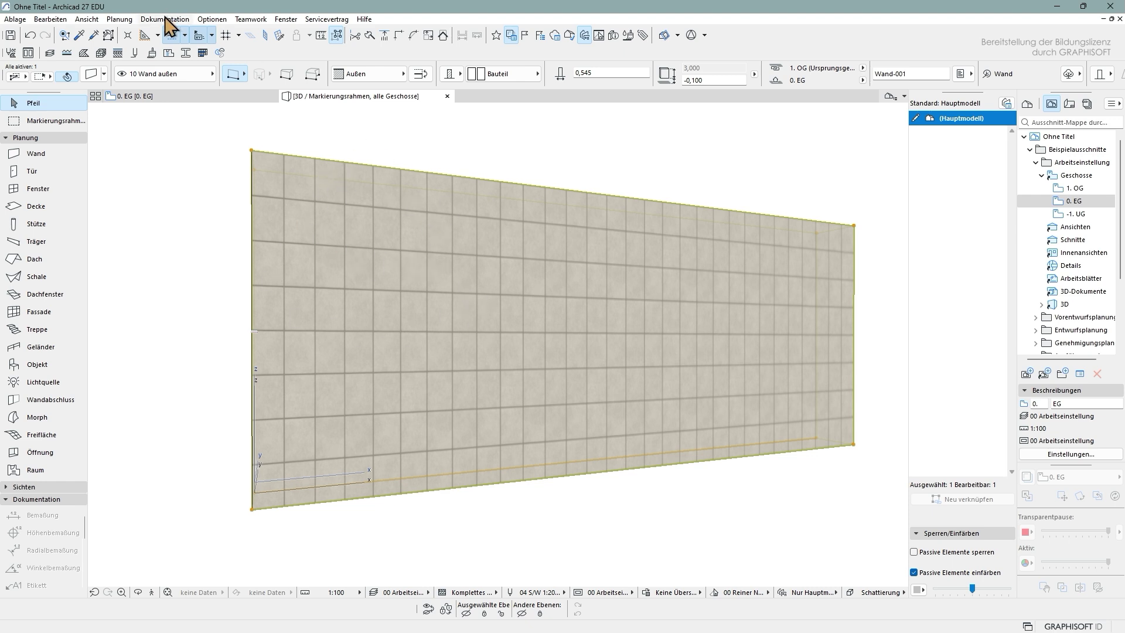
left_click(179, 19)
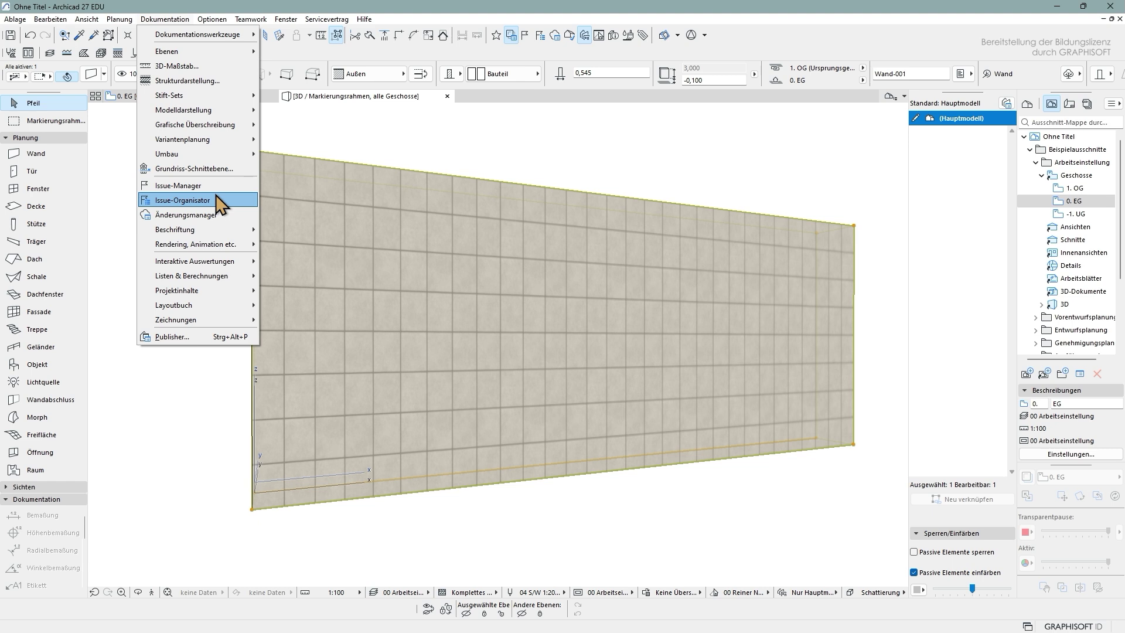
mouse_move(199, 243)
mouse_move(301, 334)
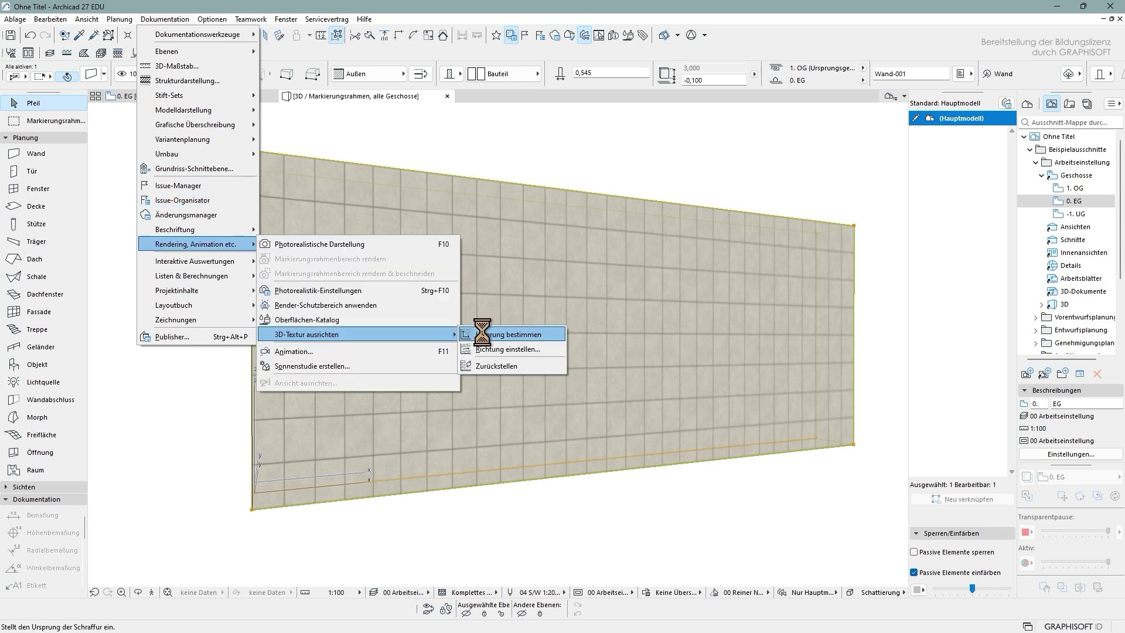
left_click(543, 349)
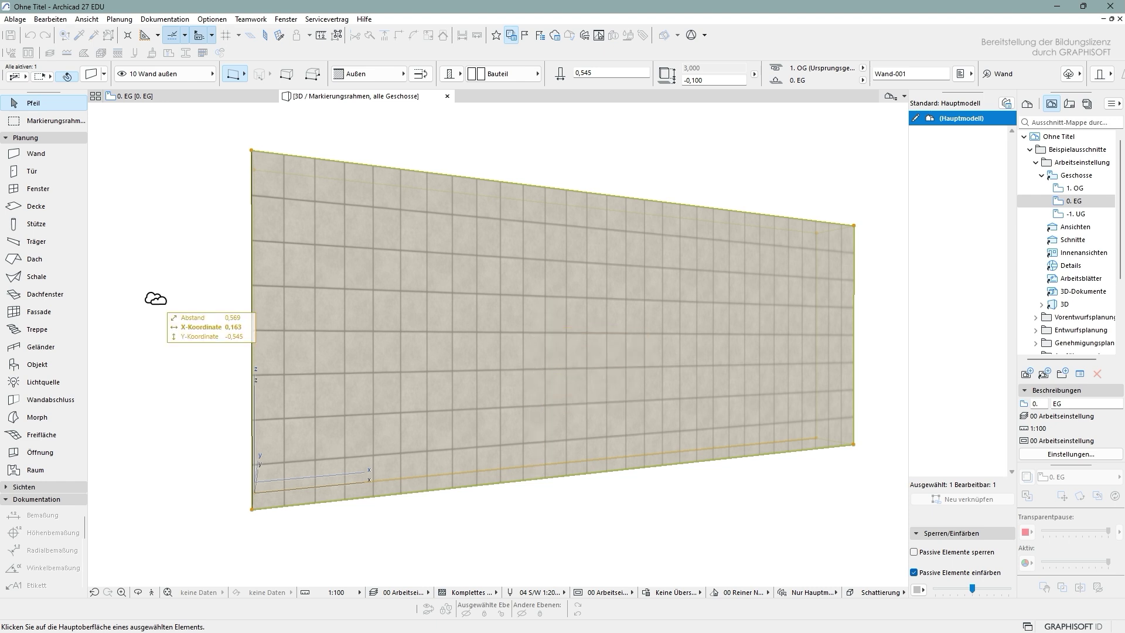
left_click(536, 316)
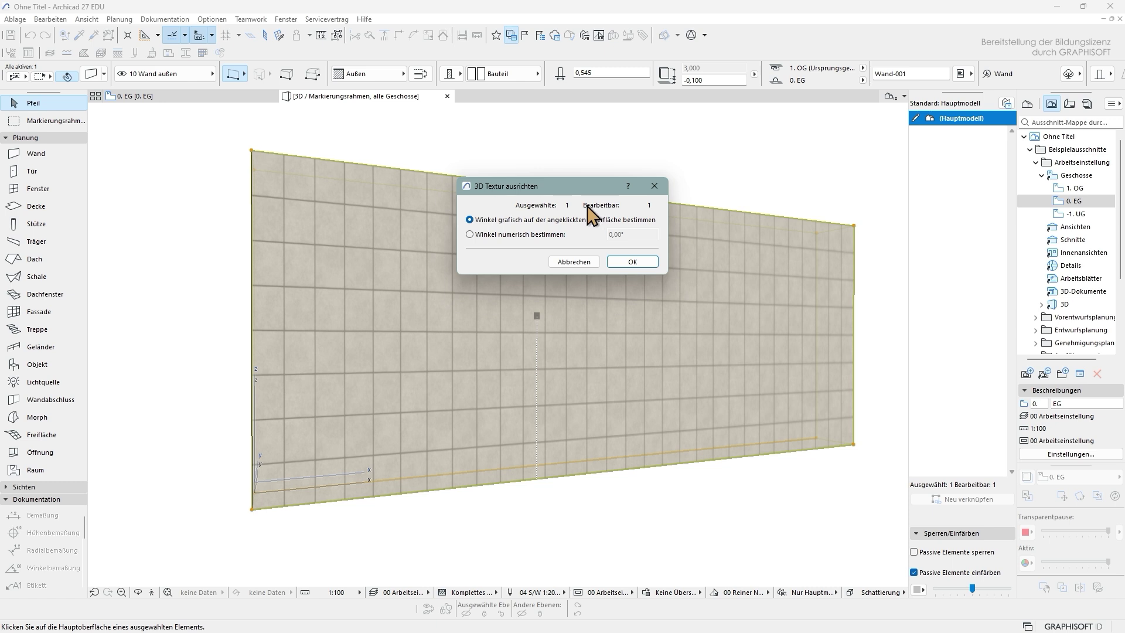
left_click_drag(583, 183, 575, 232)
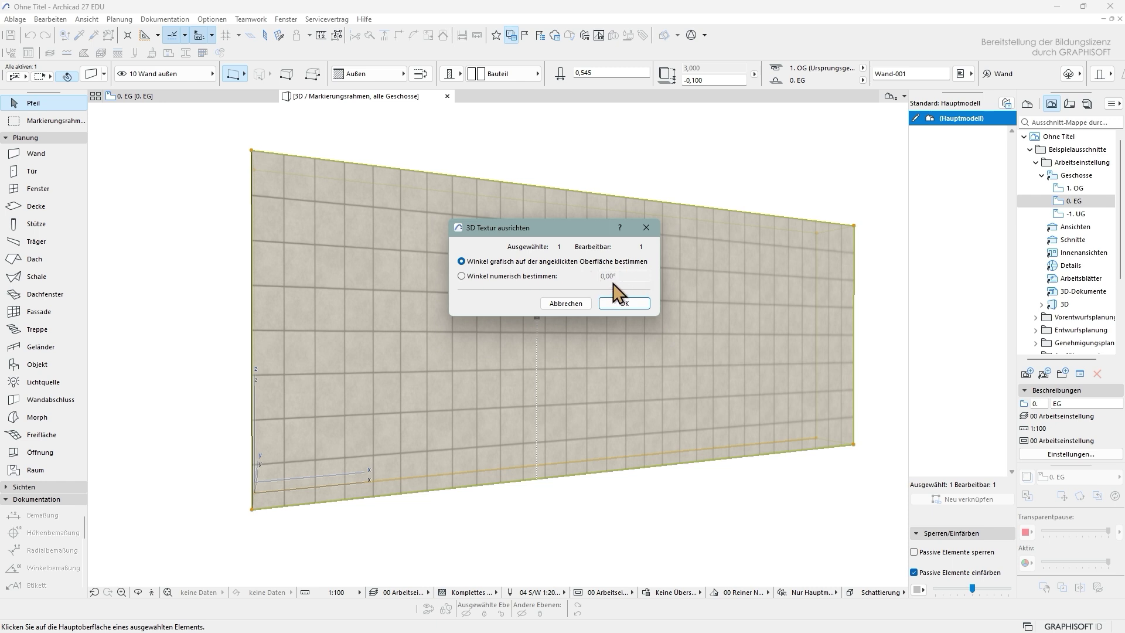
left_click(462, 276)
left_click(642, 276)
left_click(488, 263)
left_click(614, 305)
left_click(515, 315)
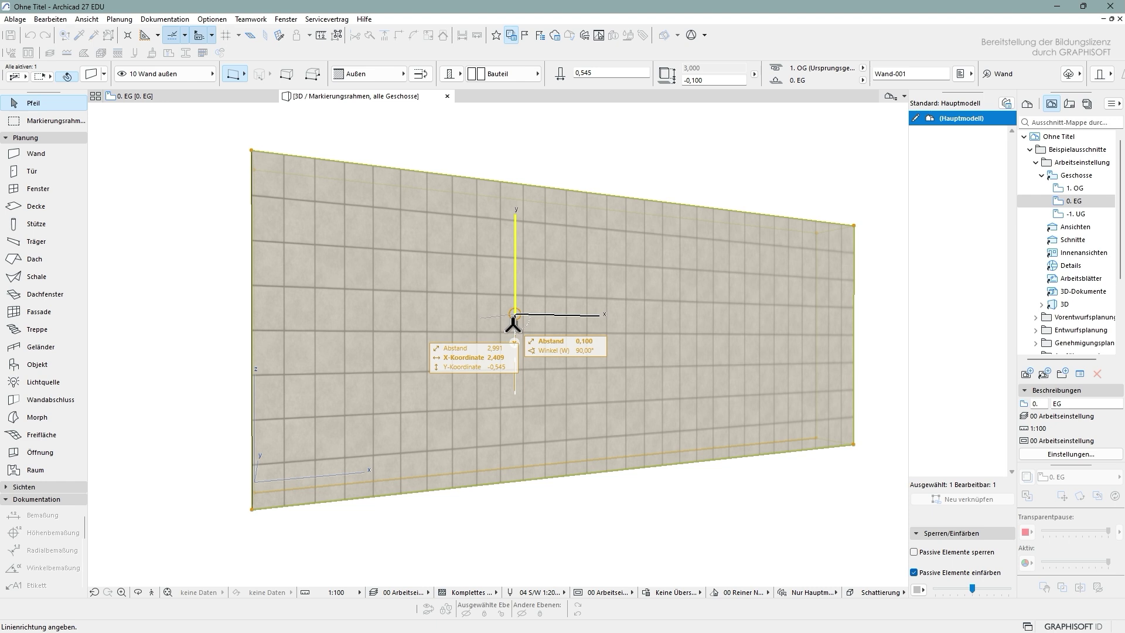
left_click(514, 409)
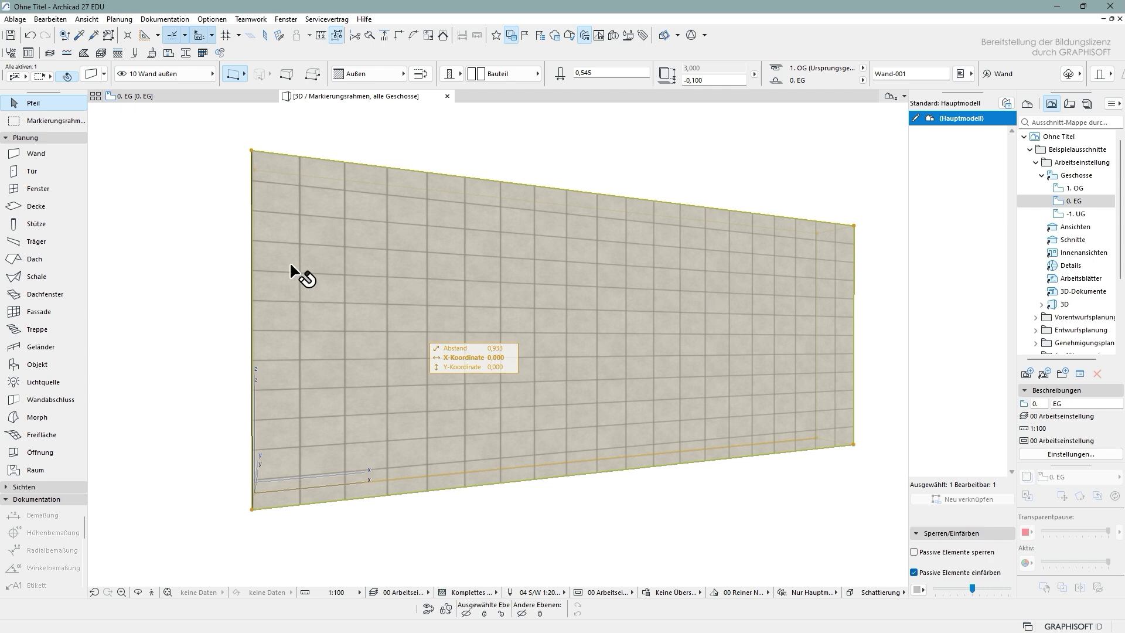
Step: Set the direction of the wall's 3D texture numerically to an angle of 60°
left_click(165, 18)
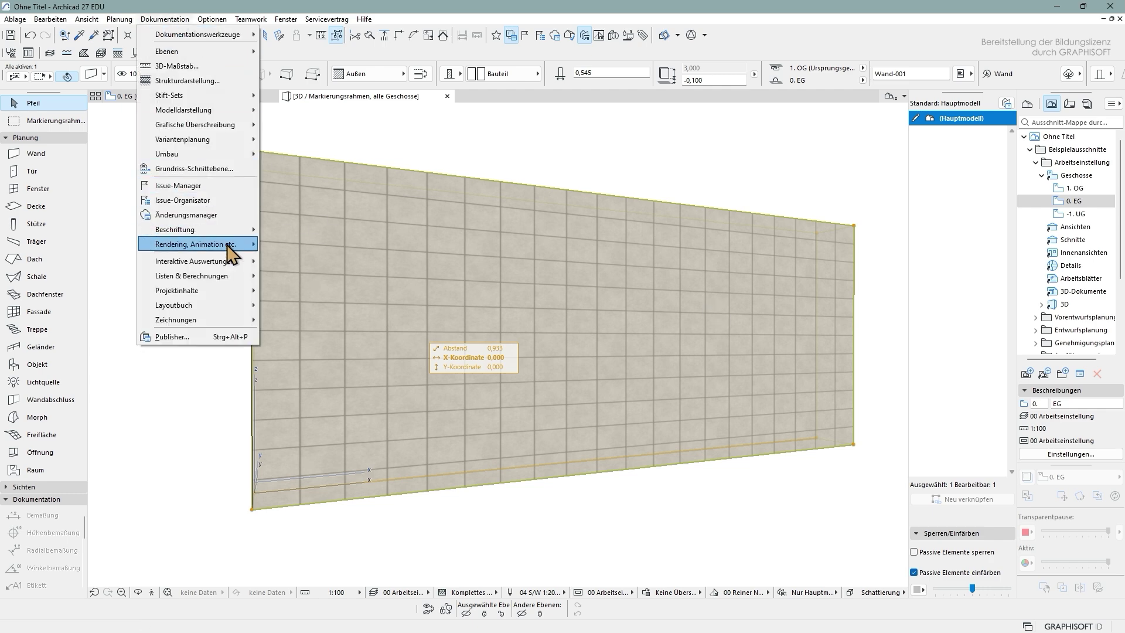
mouse_move(232, 248)
mouse_move(400, 338)
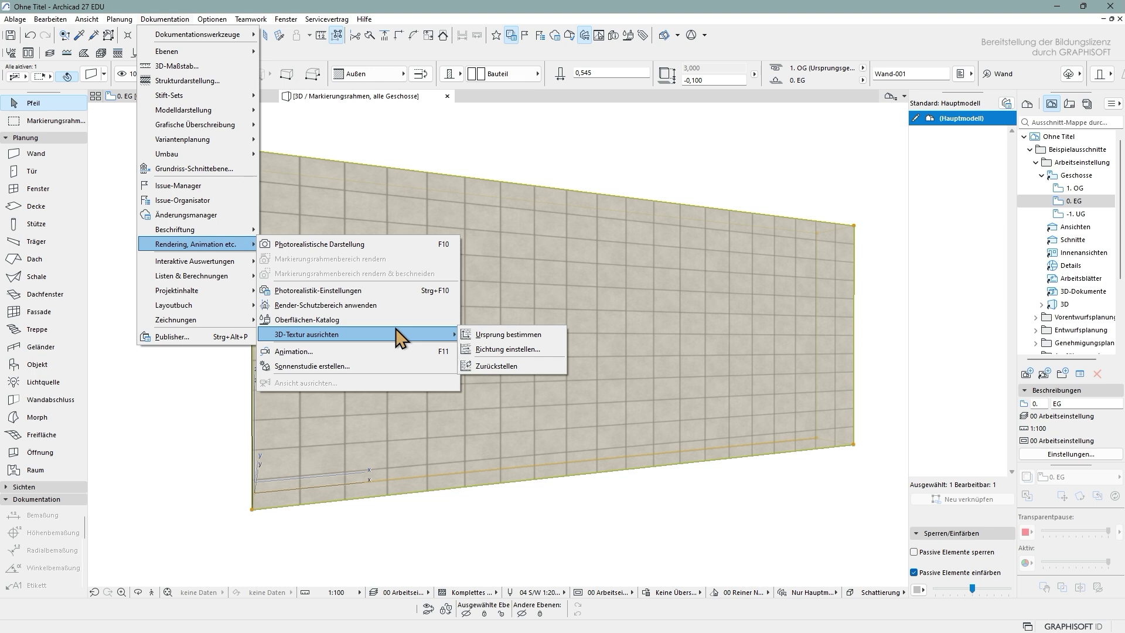
left_click(505, 334)
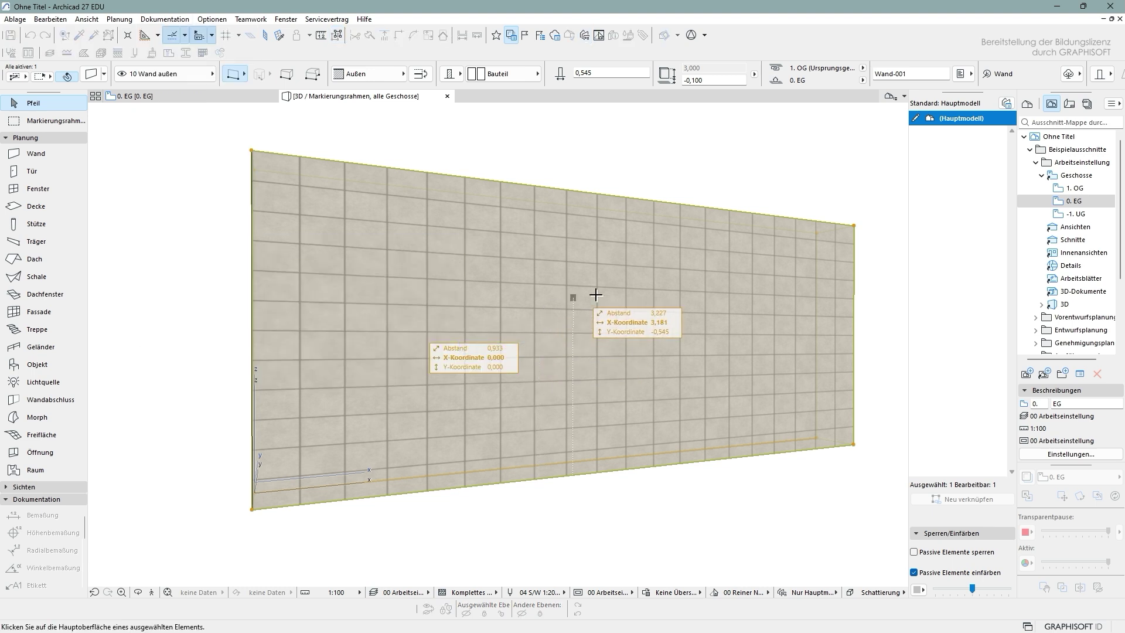
left_click(588, 313)
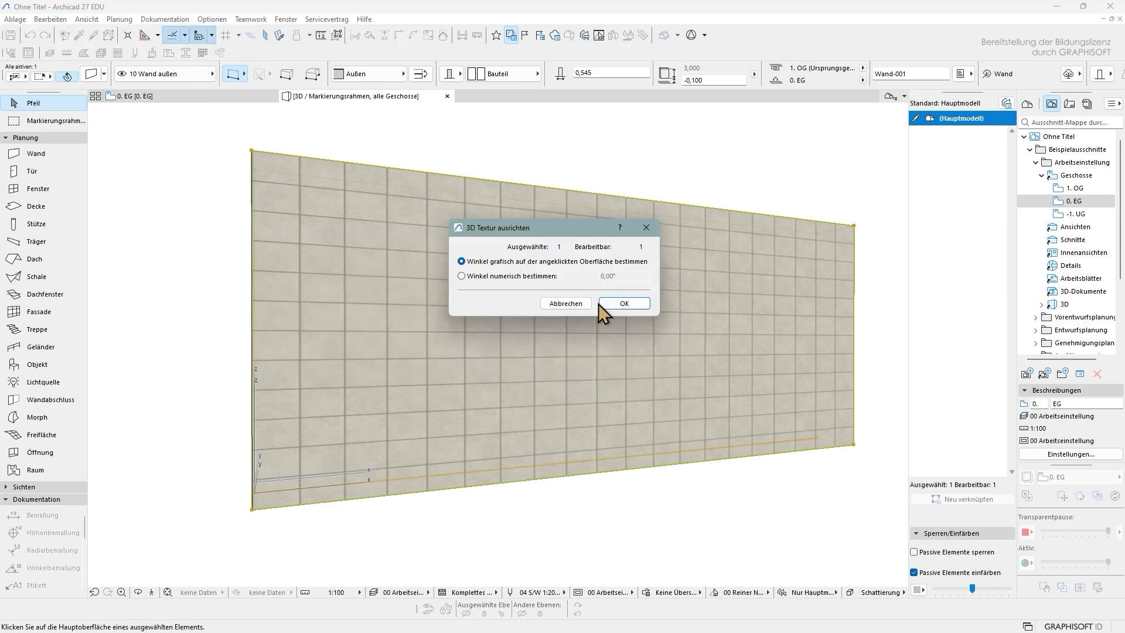
left_click(504, 276)
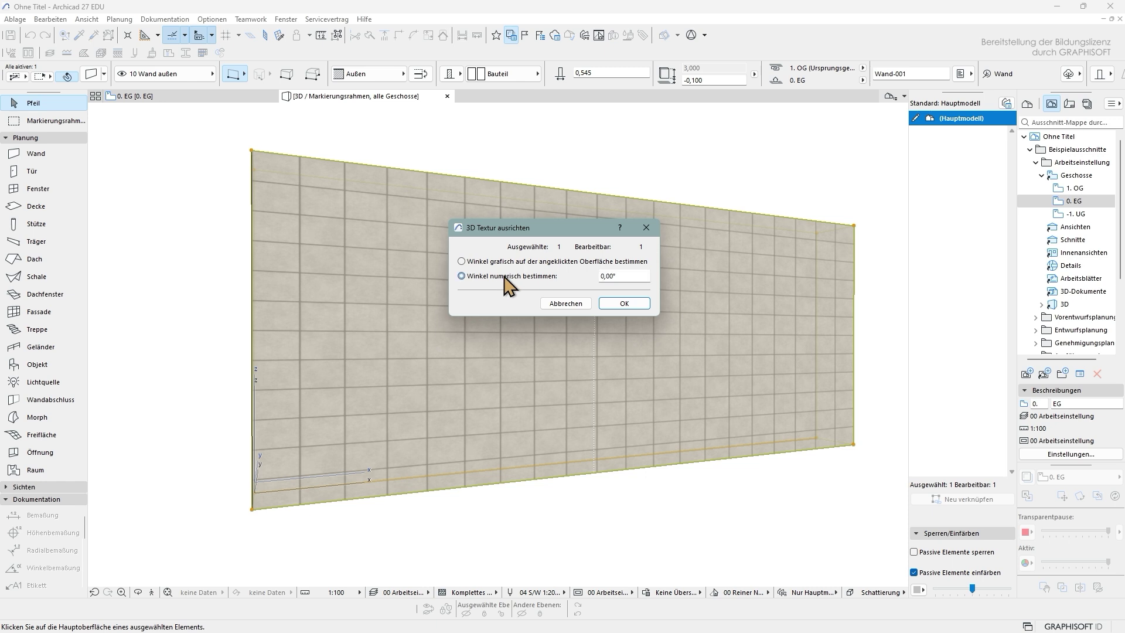
left_click(638, 280)
type("60")
left_click(608, 303)
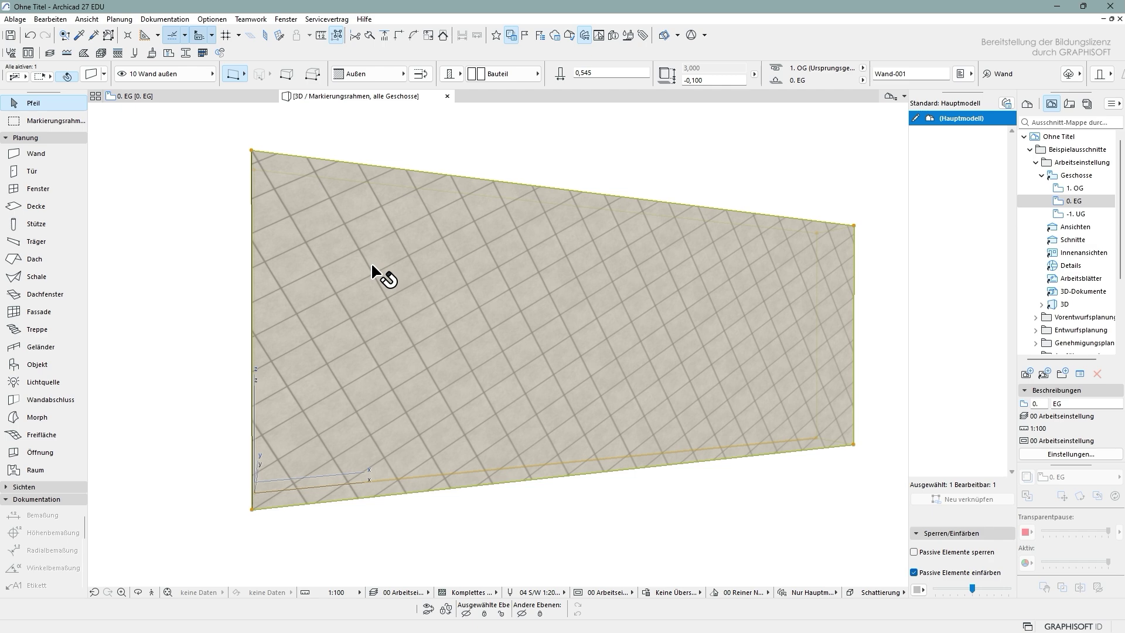
Step: Reset the custom 3D texture alignment of the selected exterior wall
left_click(182, 19)
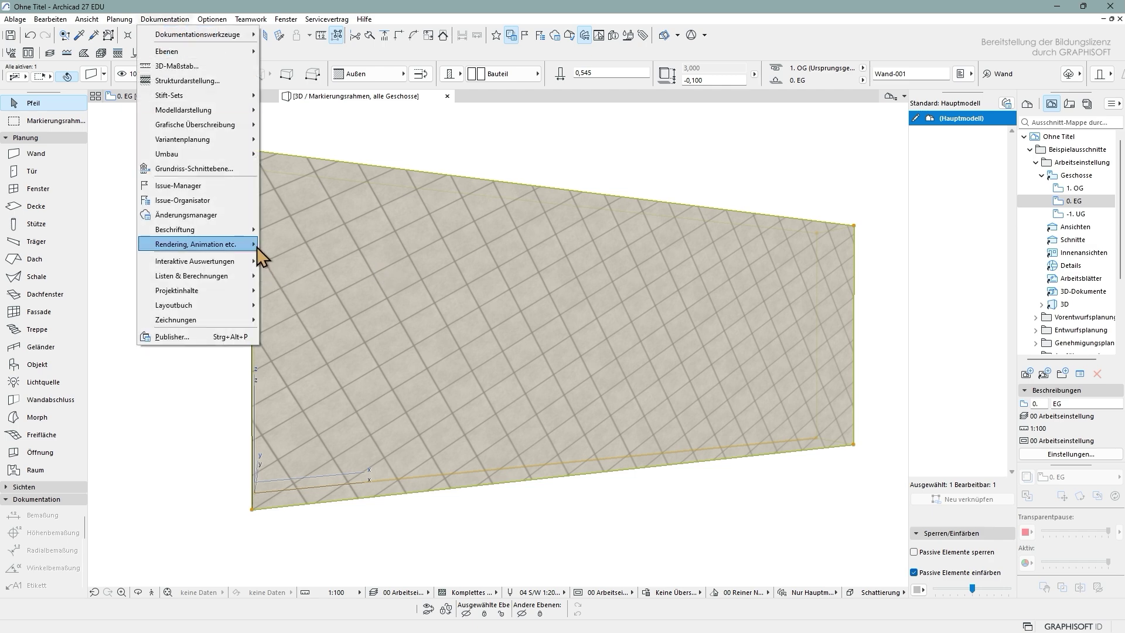
mouse_move(256, 247)
mouse_move(399, 334)
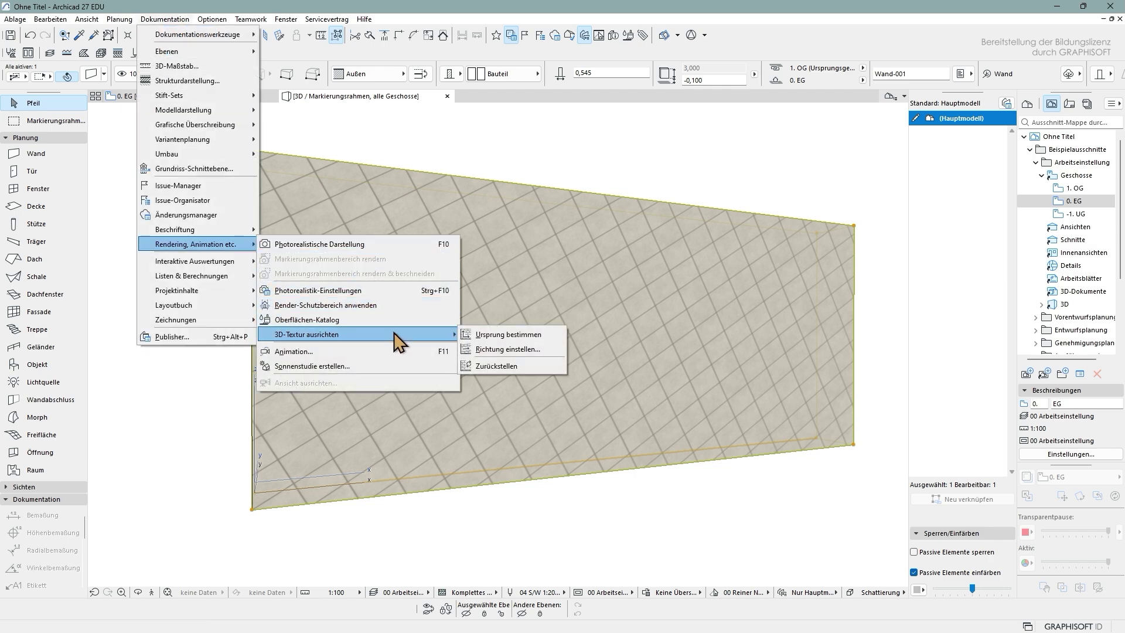
left_click(522, 362)
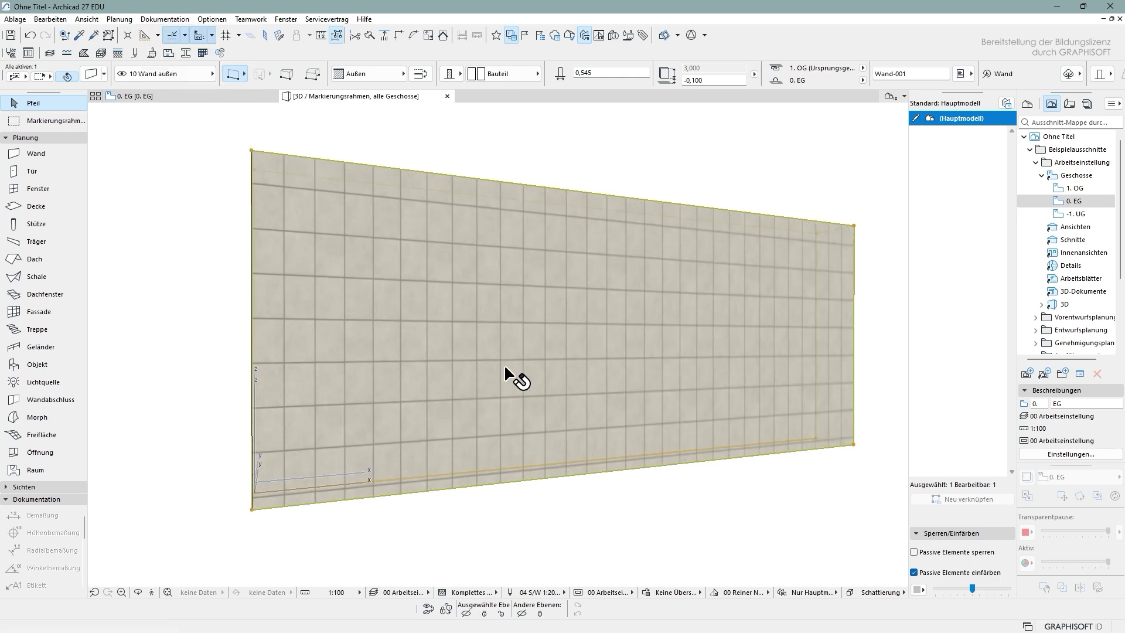
scroll(246, 512, "up", 6)
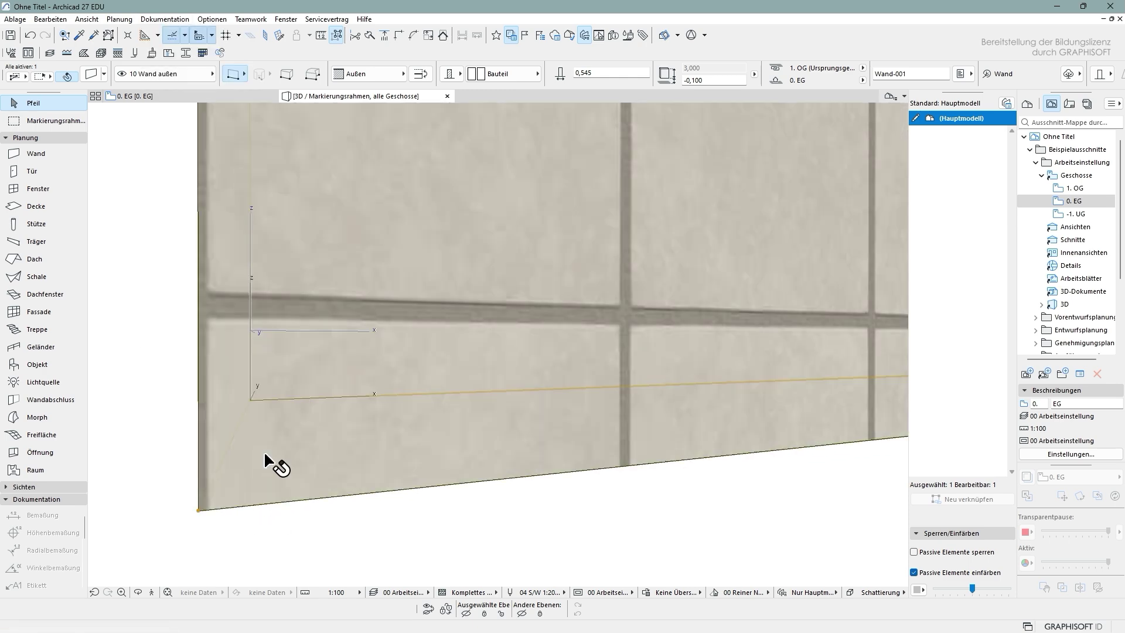
scroll(263, 451, "down", 2)
scroll(269, 446, "down", 5)
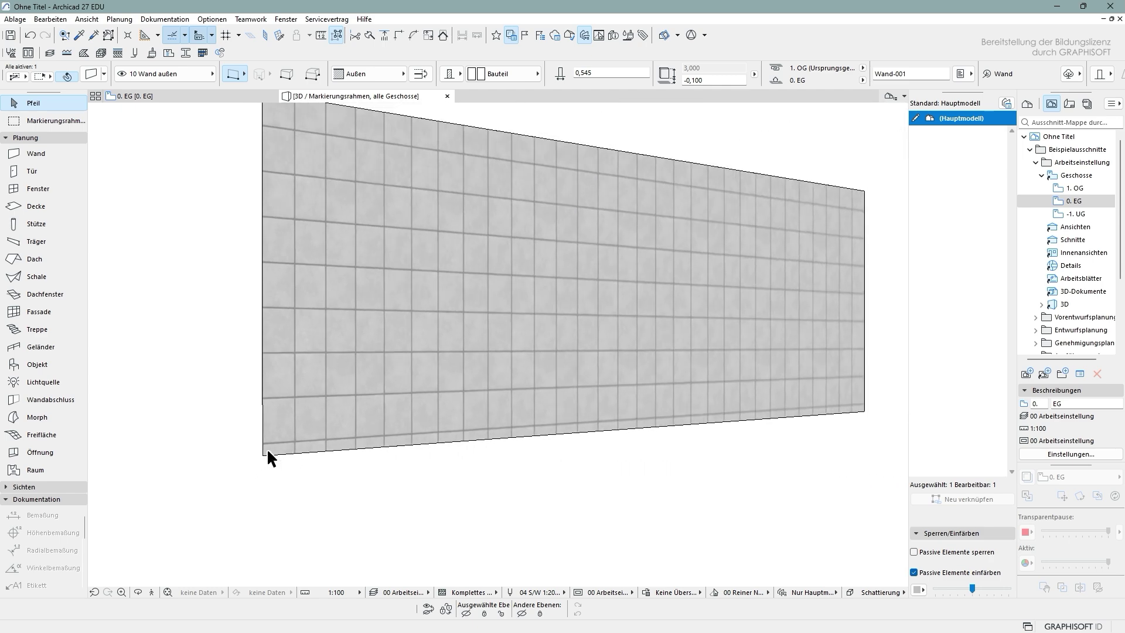
Step: Enable "Texturen den Wandkanten zuordnen" in the exterior wall's settings so its textures follow the wall edges
left_click(268, 451)
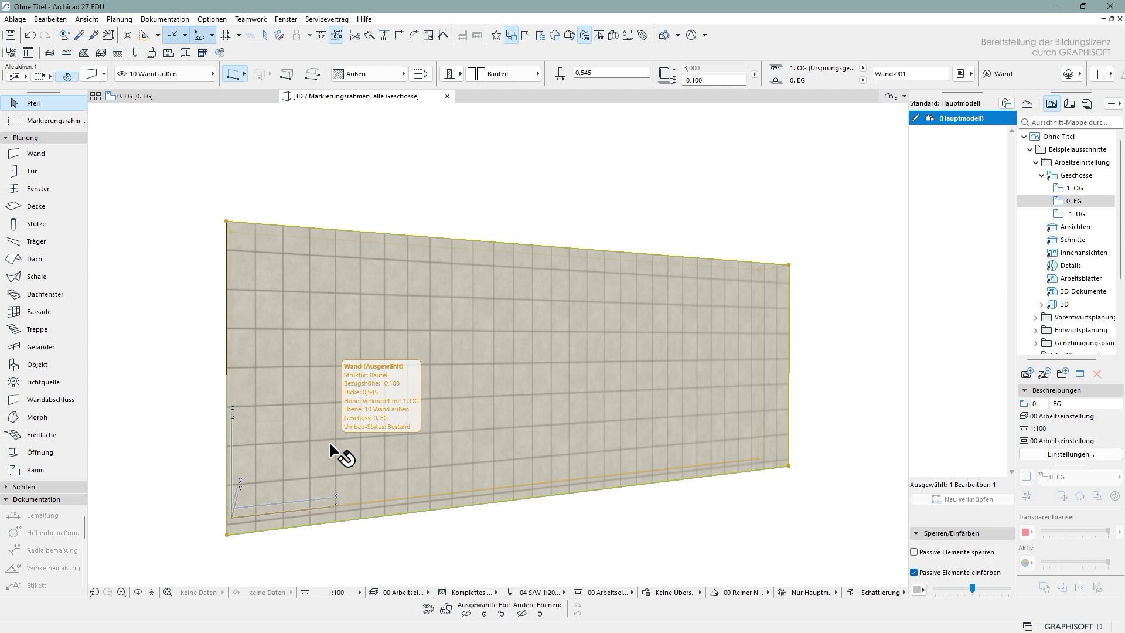
double_click(330, 445)
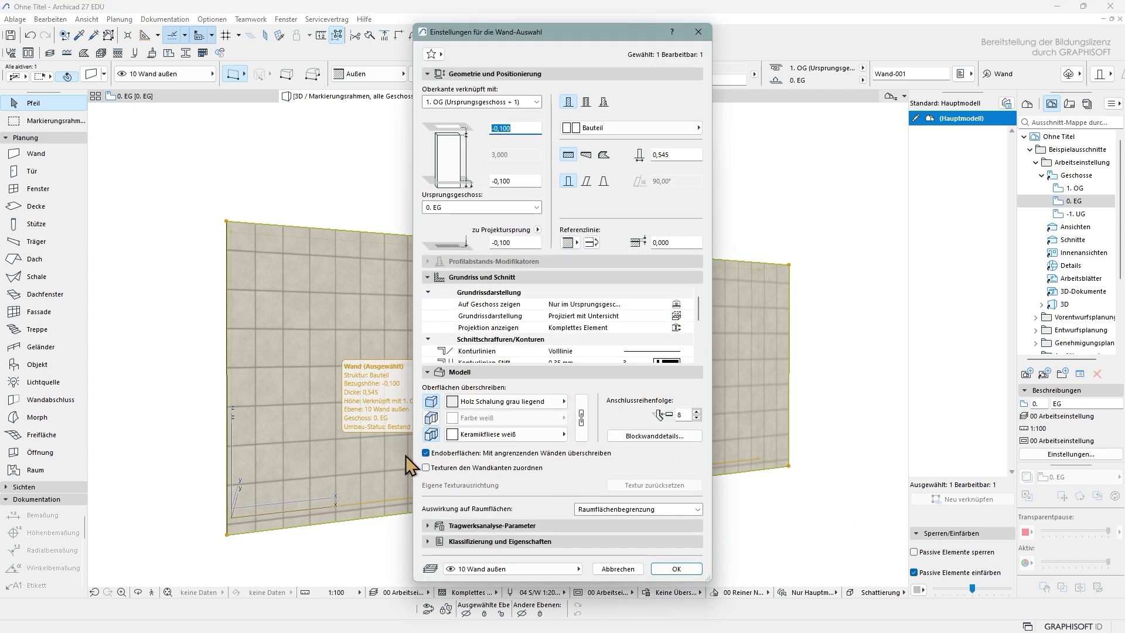
left_click(490, 468)
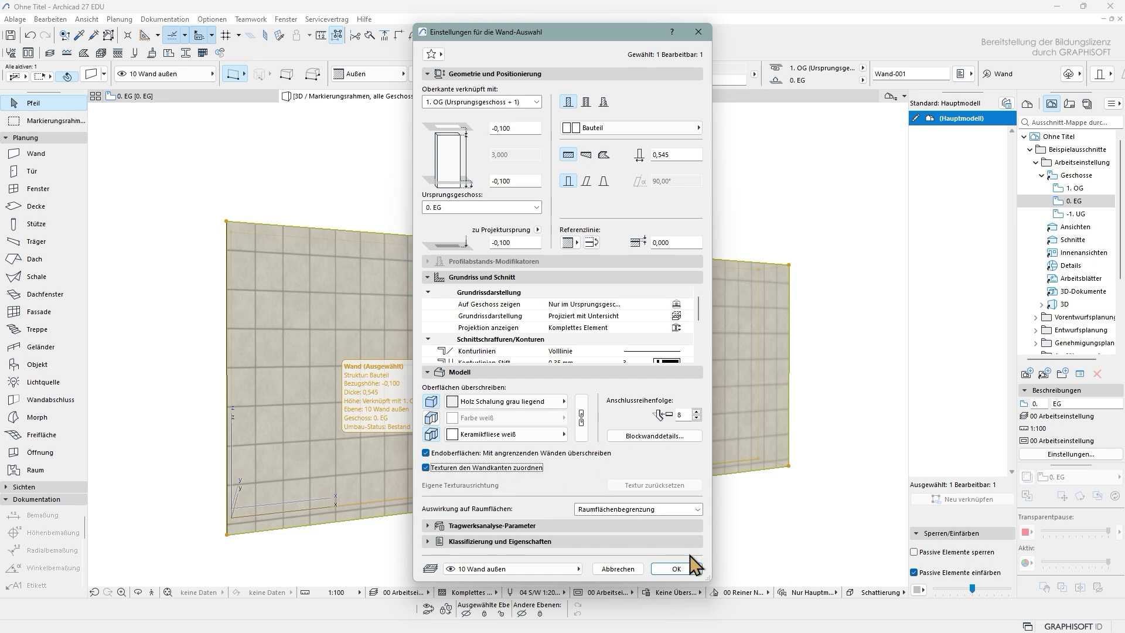
left_click(678, 568)
left_click(233, 553)
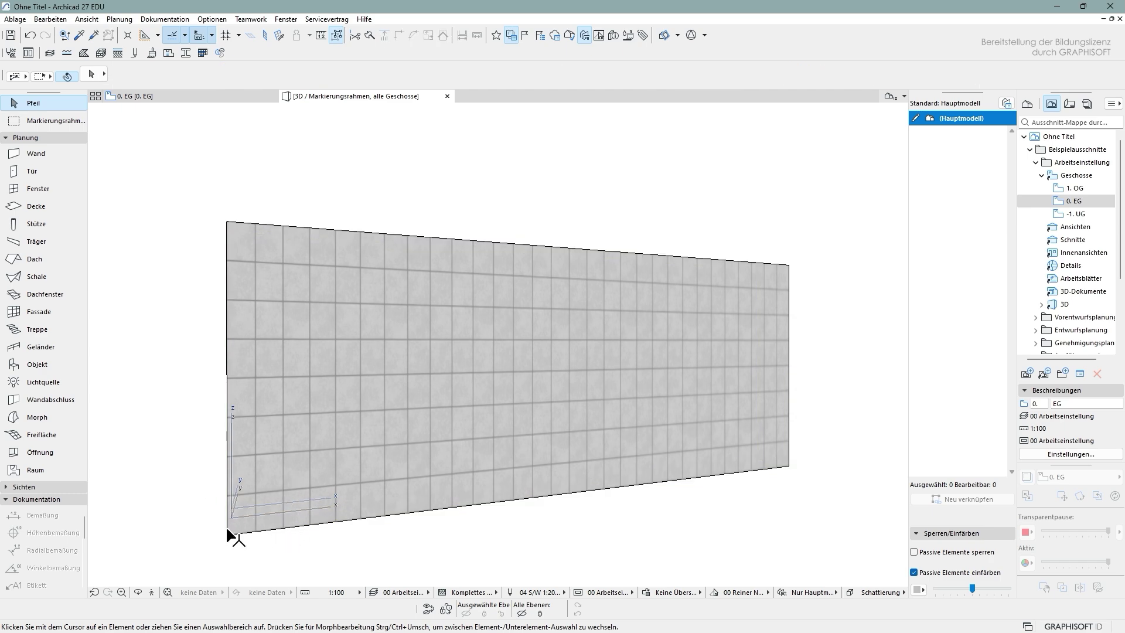
scroll(227, 534, "up", 5)
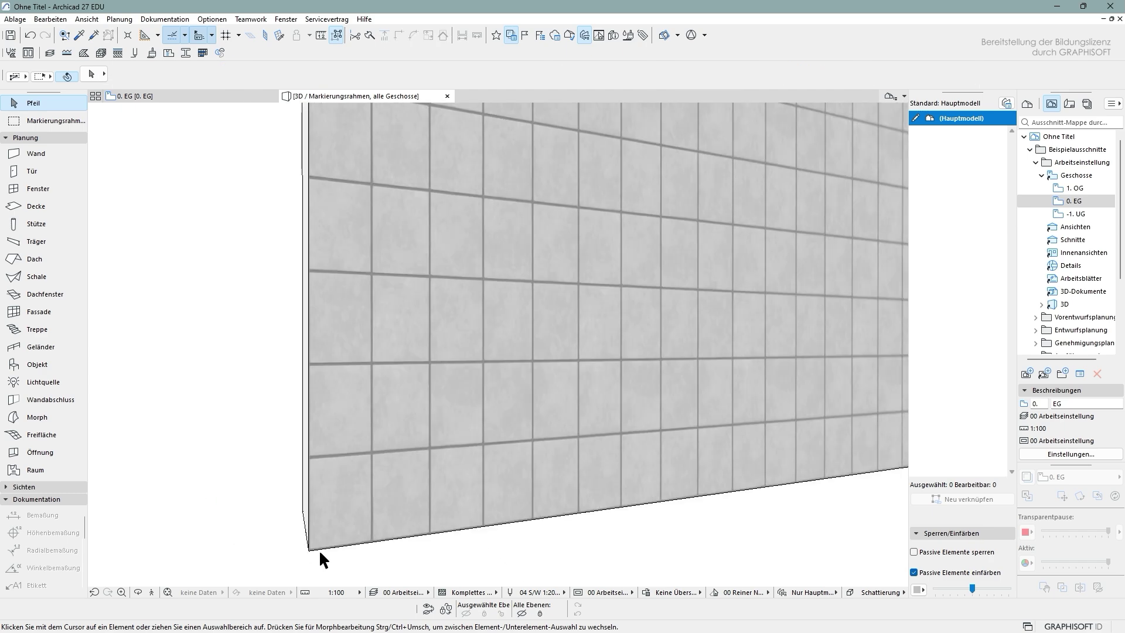
scroll(309, 550, "down", 5)
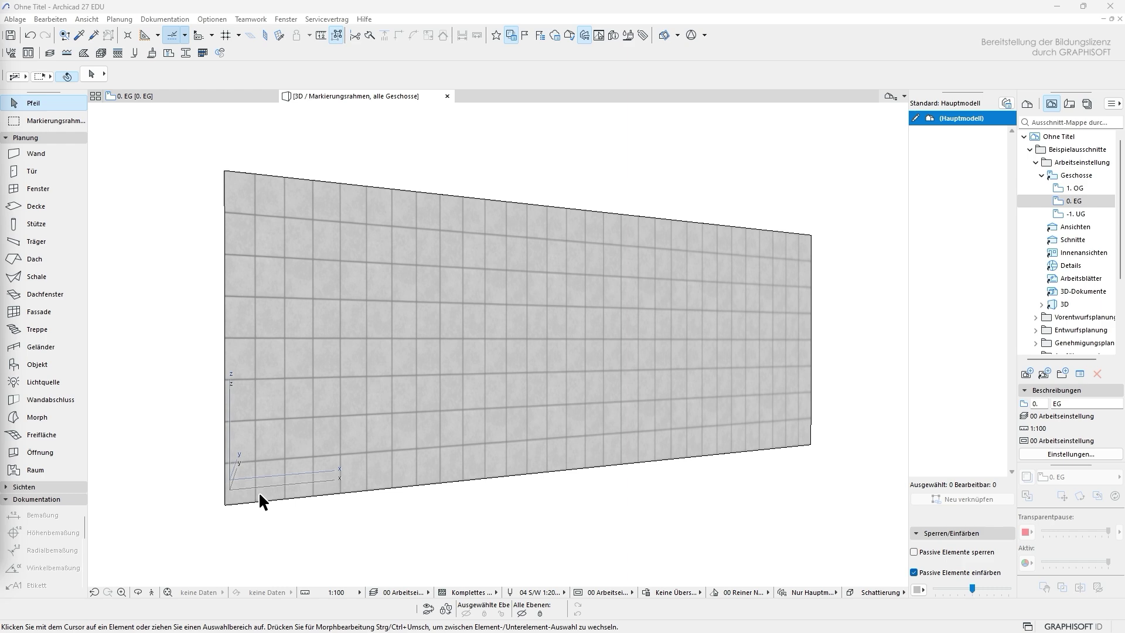
scroll(438, 493, "down", 2)
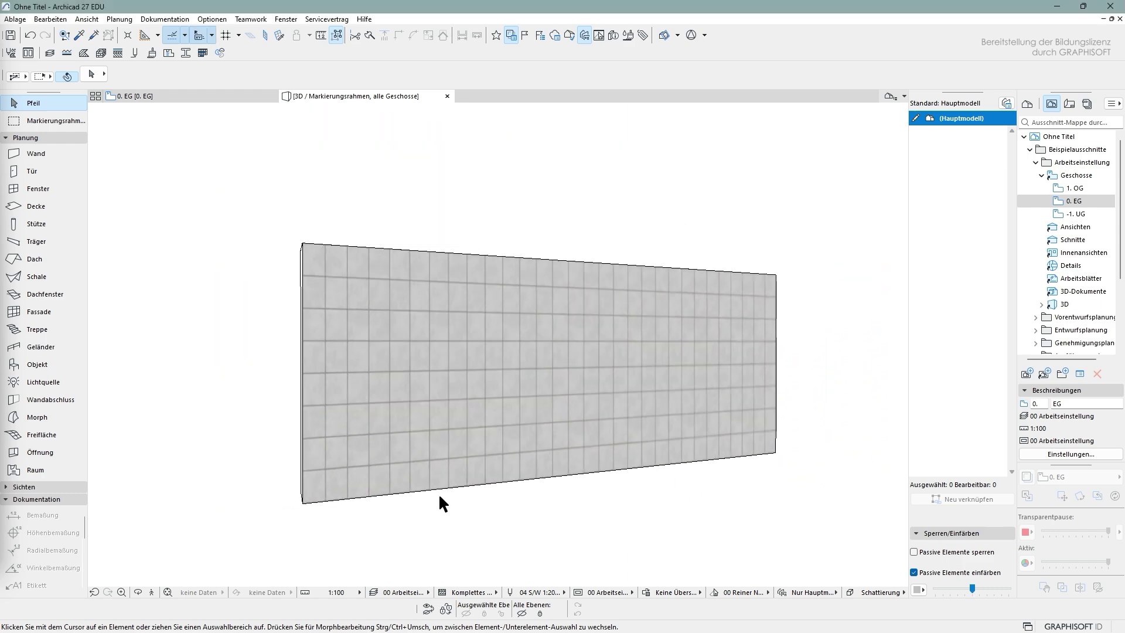
scroll(438, 493, "up", 3)
left_click(581, 321)
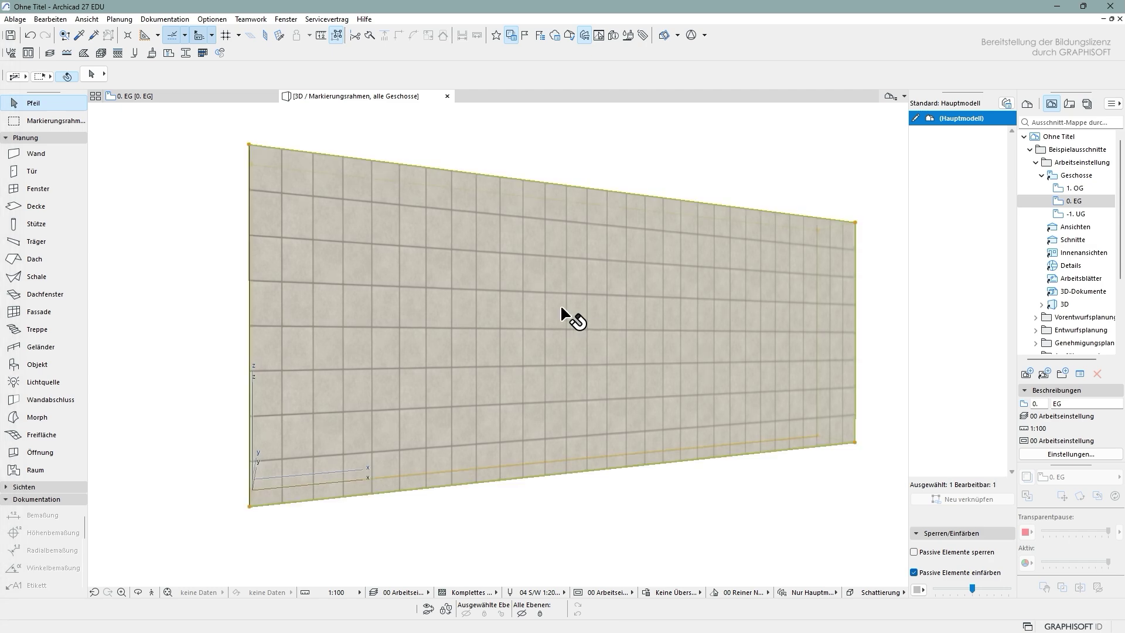
left_click(176, 19)
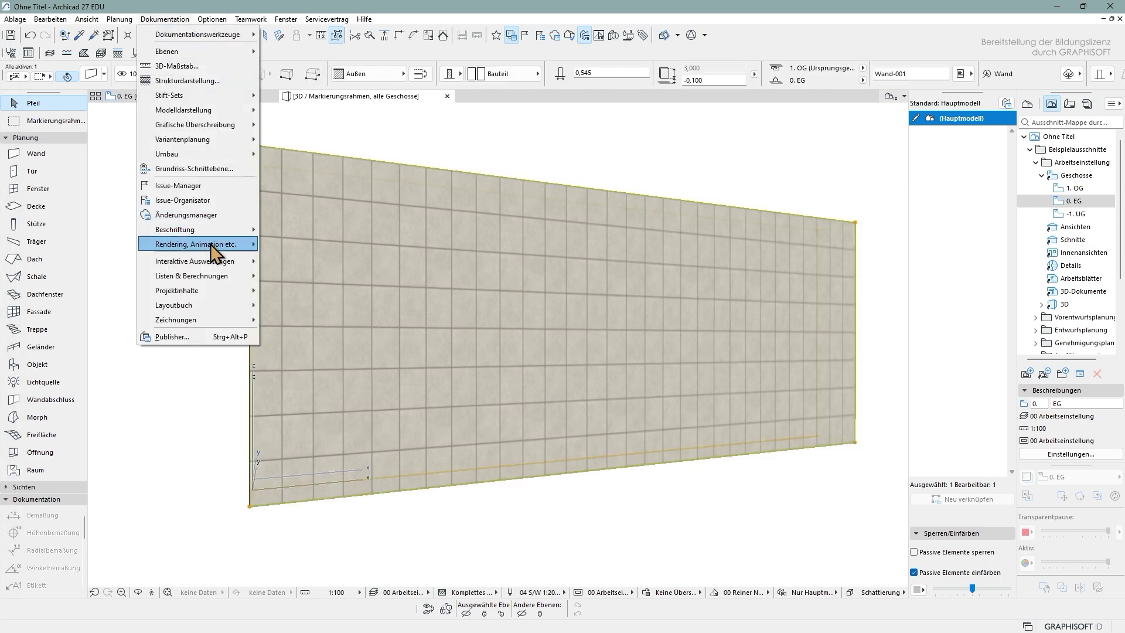
mouse_move(211, 244)
mouse_move(346, 337)
left_click(505, 349)
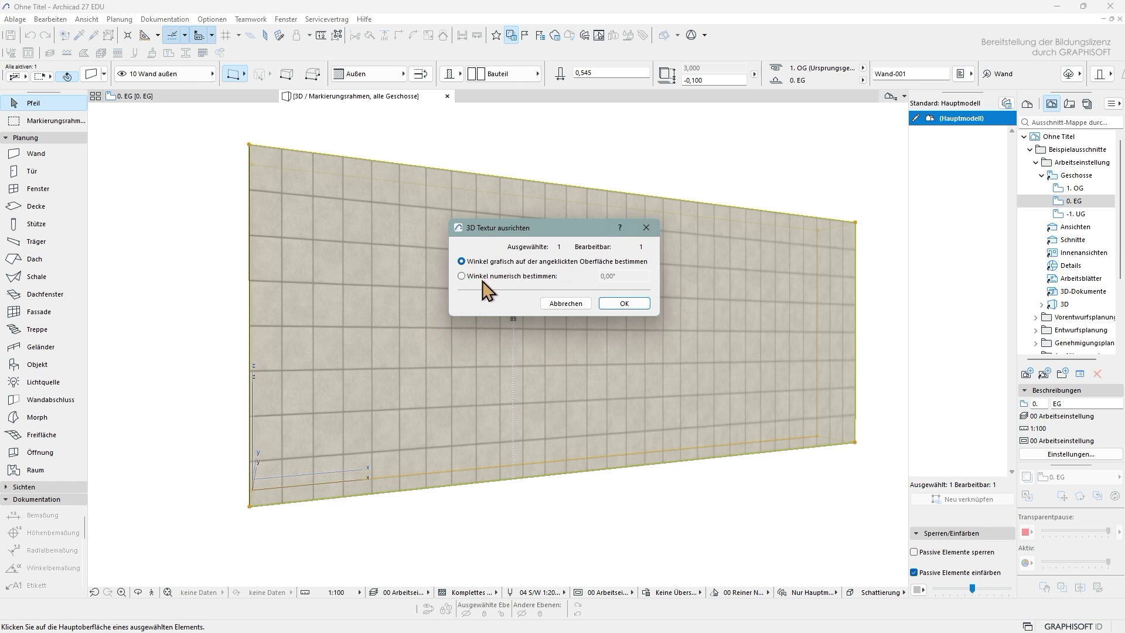
left_click(547, 366)
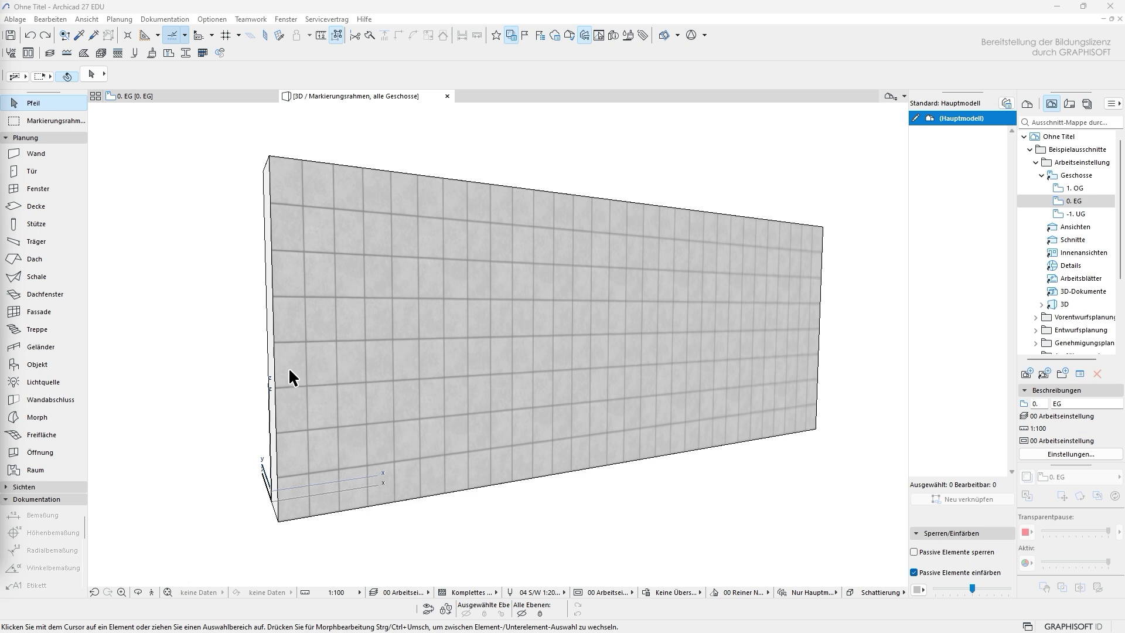
Step: Set the wall's 3D texture direction graphically along a slanted line on the wood-clad rear face
middle_click_drag(251, 361, 746, 379, "shift")
middle_click_drag(560, 475, 525, 375, "shift")
scroll(525, 375, "down", 3)
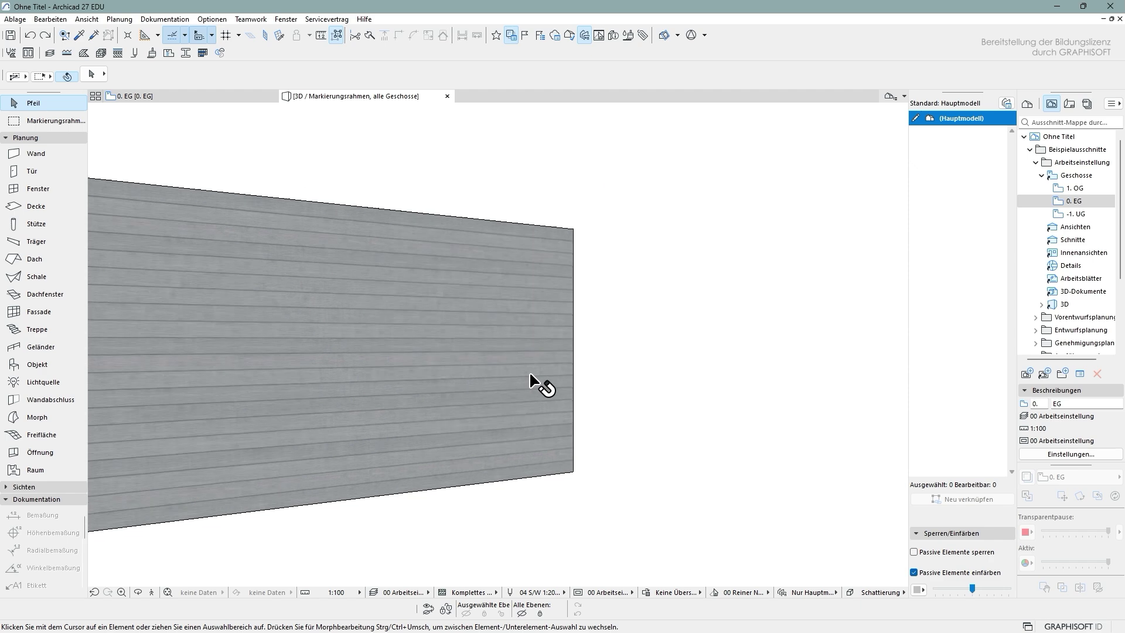
left_click(373, 313)
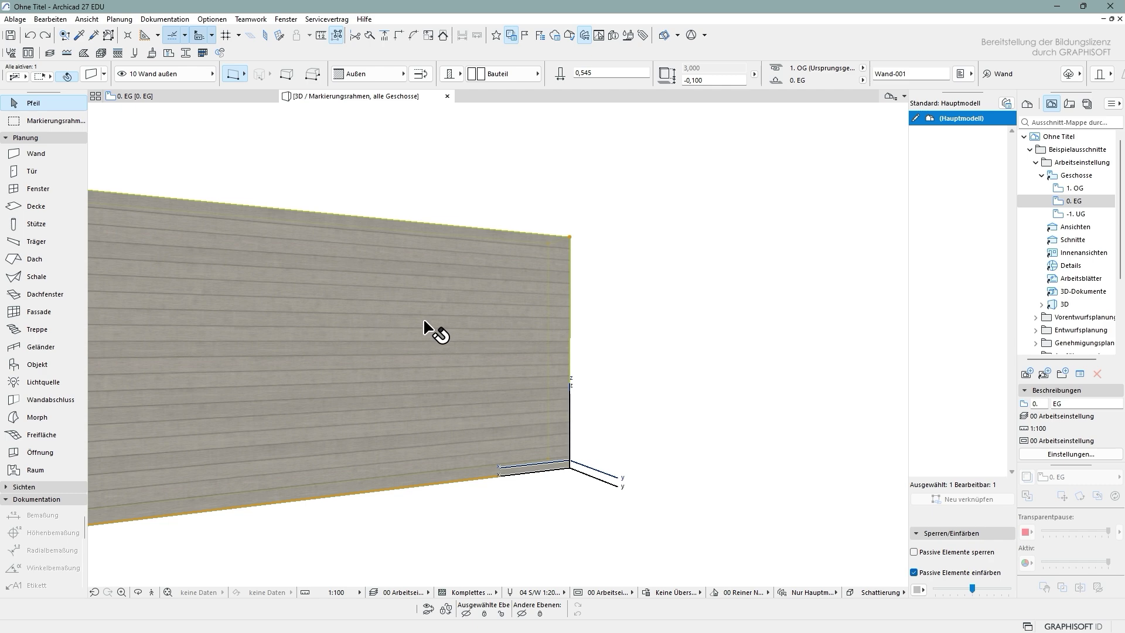
left_click(180, 19)
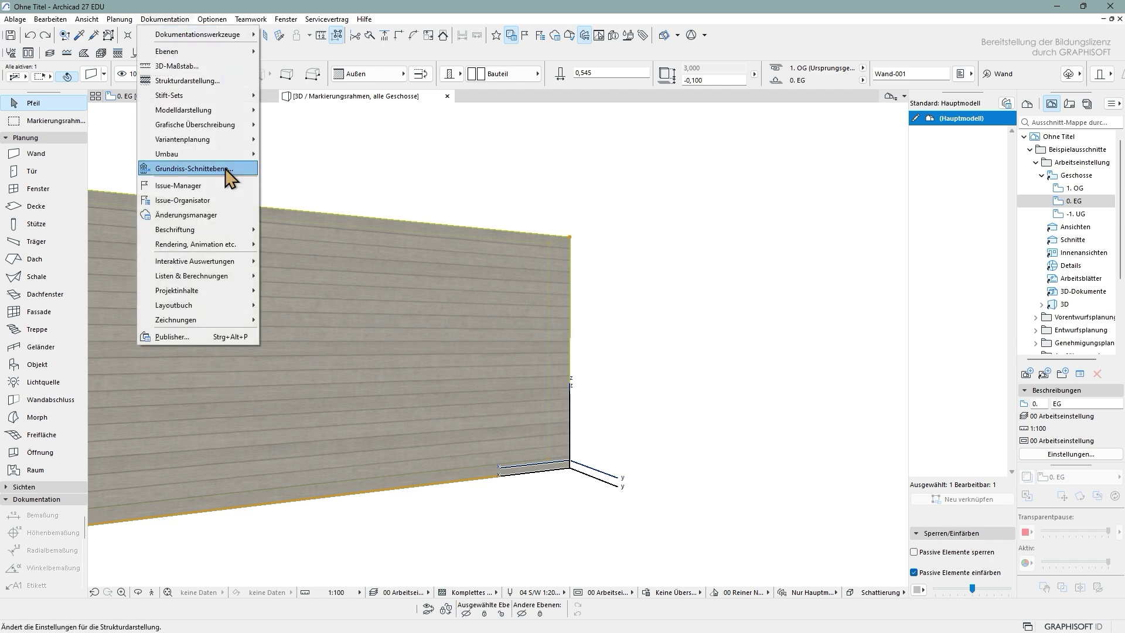
mouse_move(253, 244)
mouse_move(453, 335)
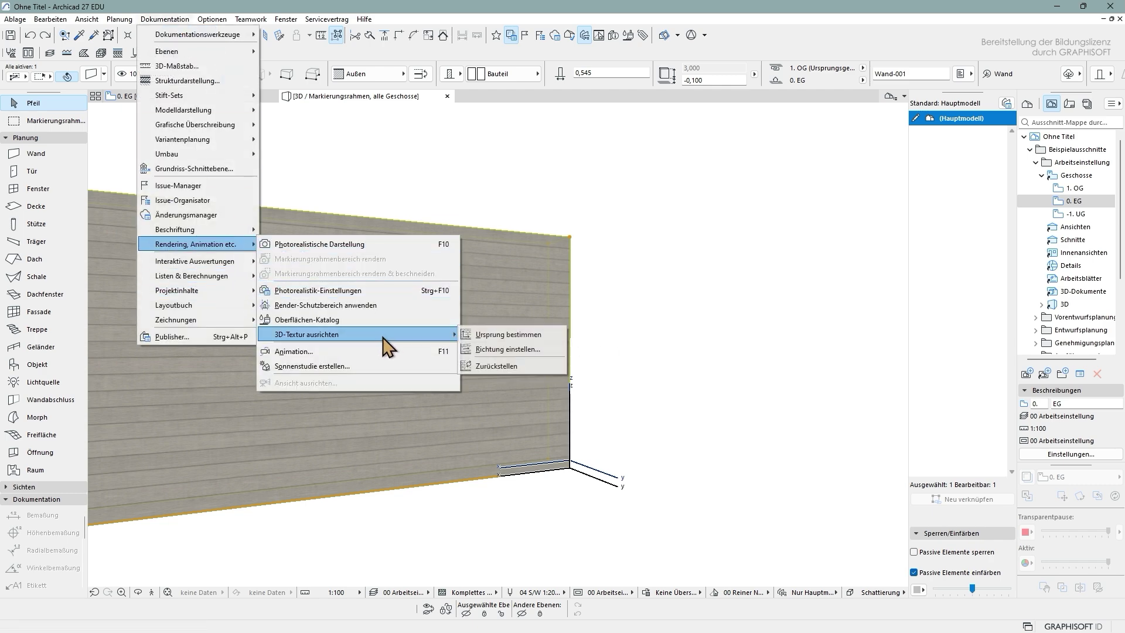
left_click(525, 349)
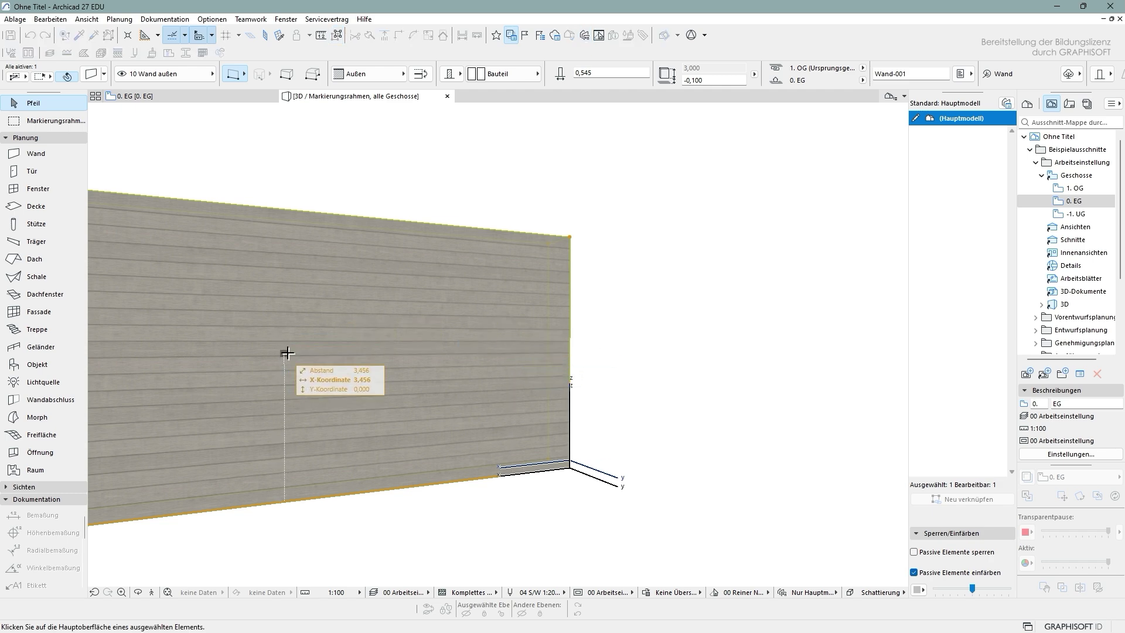
left_click(378, 357)
left_click(628, 303)
left_click(431, 442)
scroll(656, 433, "up", 3)
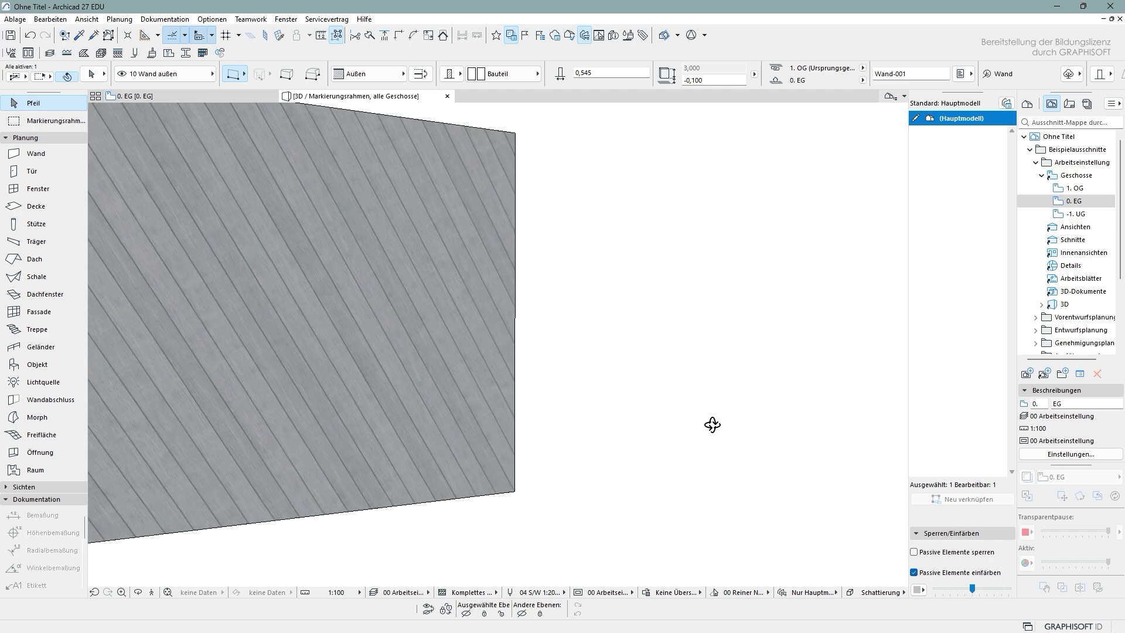
Step: Examine the wall's tiled front face and its lower edge, comparing it with the wood-clad rear face
middle_click_drag(656, 433, 555, 437, "shift")
scroll(650, 384, "down", 6)
middle_click_drag(673, 381, 471, 434, "shift")
left_click(185, 430)
middle_click_drag(185, 430, 451, 340, "shift")
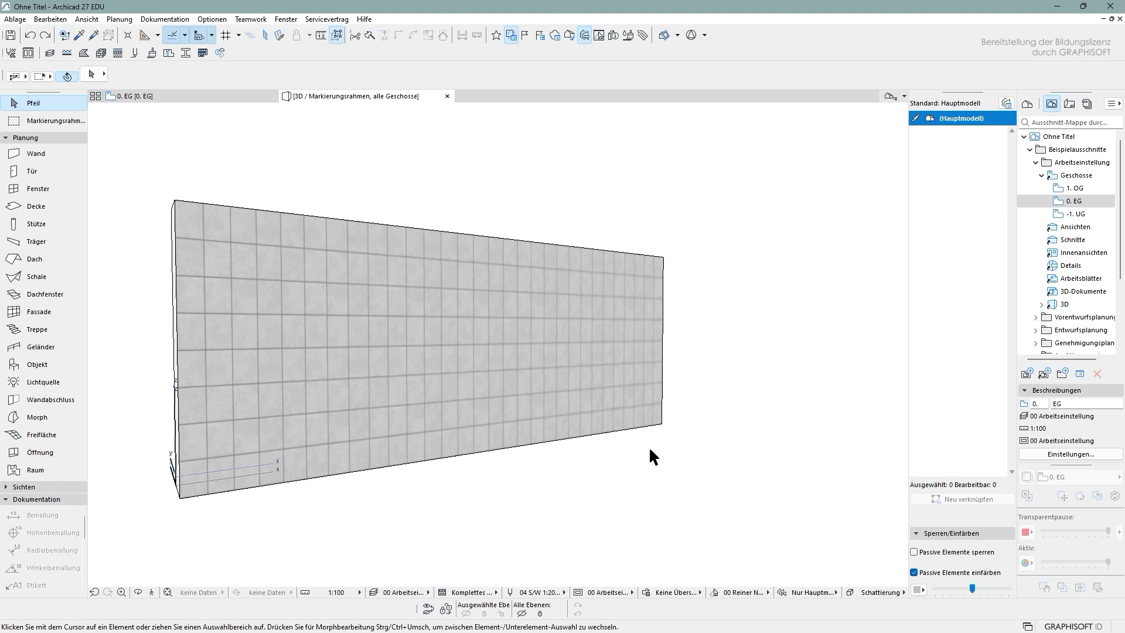
left_click(381, 302)
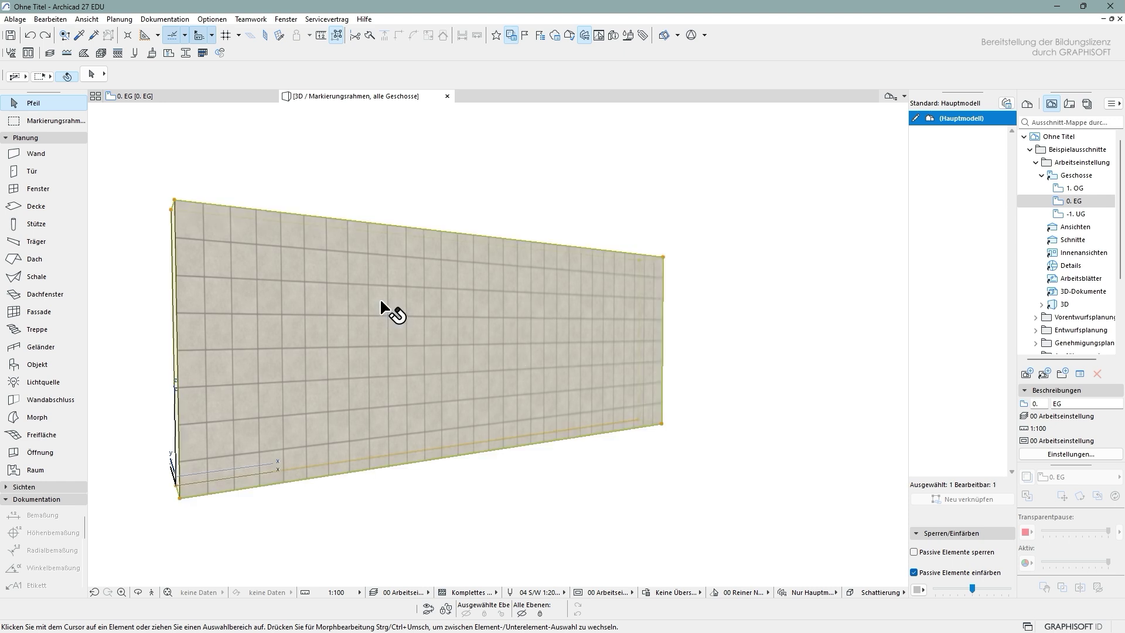
mouse_move(554, 412)
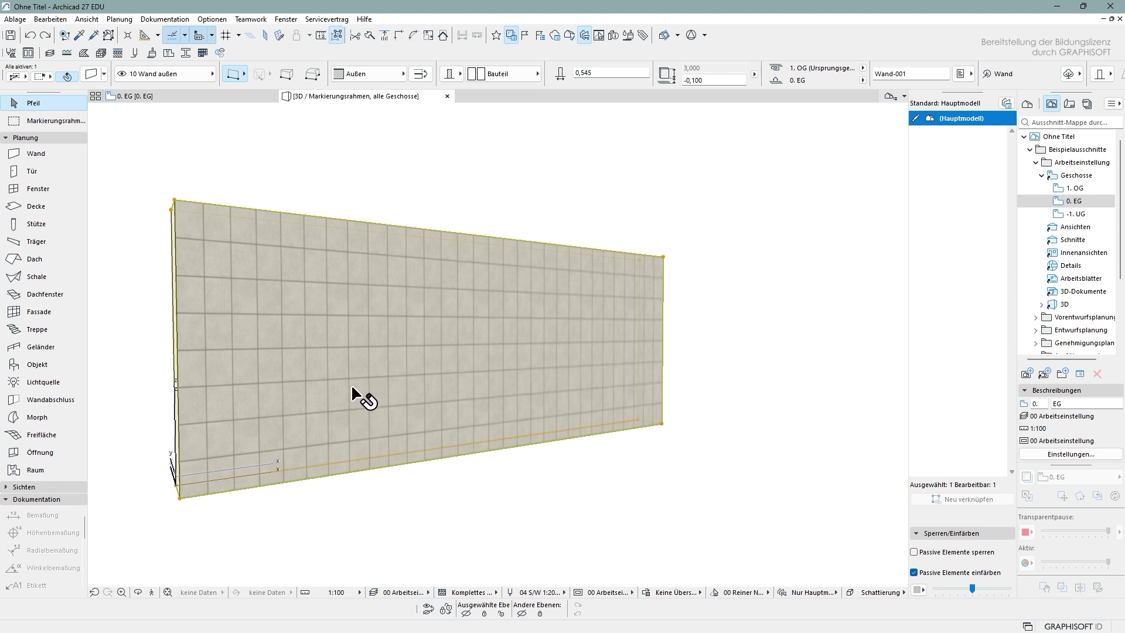
mouse_move(350, 384)
mouse_move(528, 439)
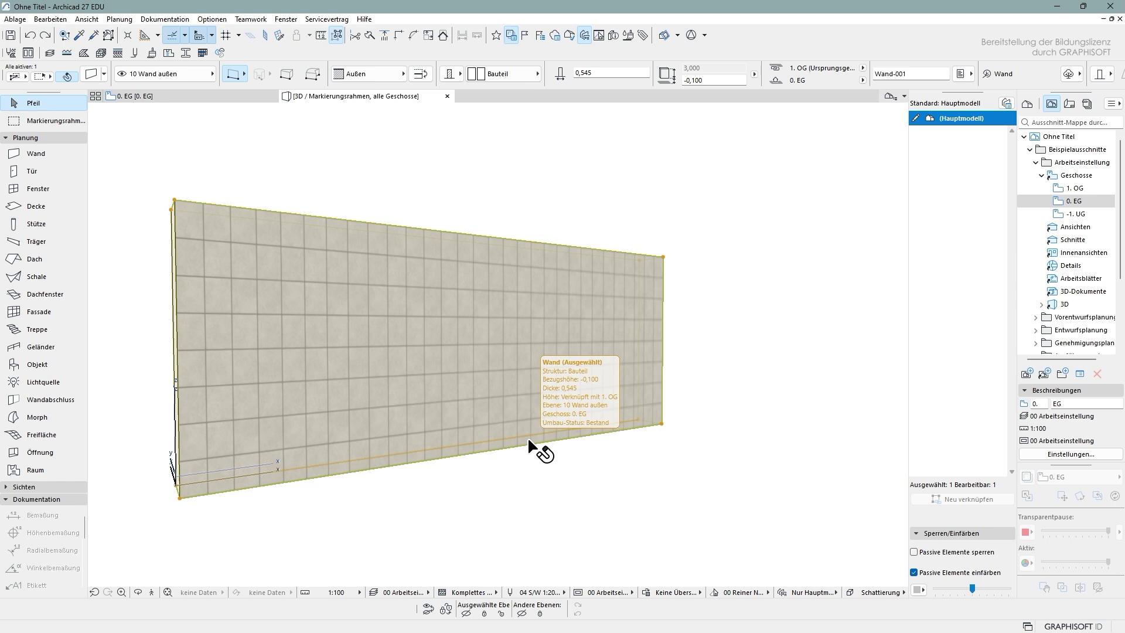
mouse_move(442, 376)
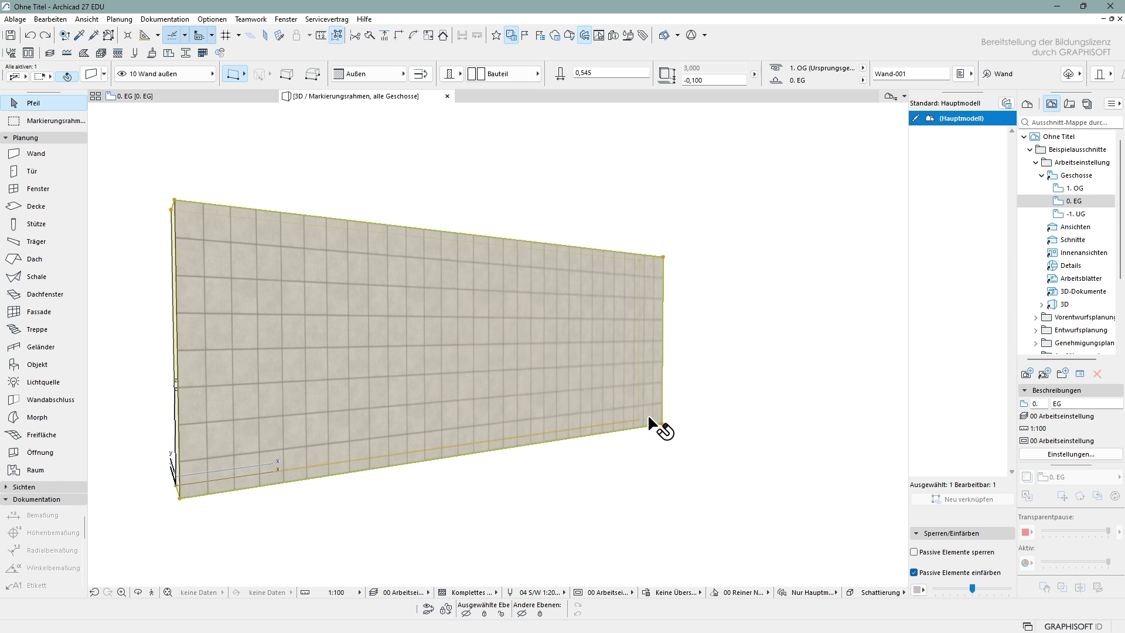
mouse_move(663, 419)
Step: Reset all 3D texture alignments with no element selected
left_click(165, 19)
mouse_move(252, 244)
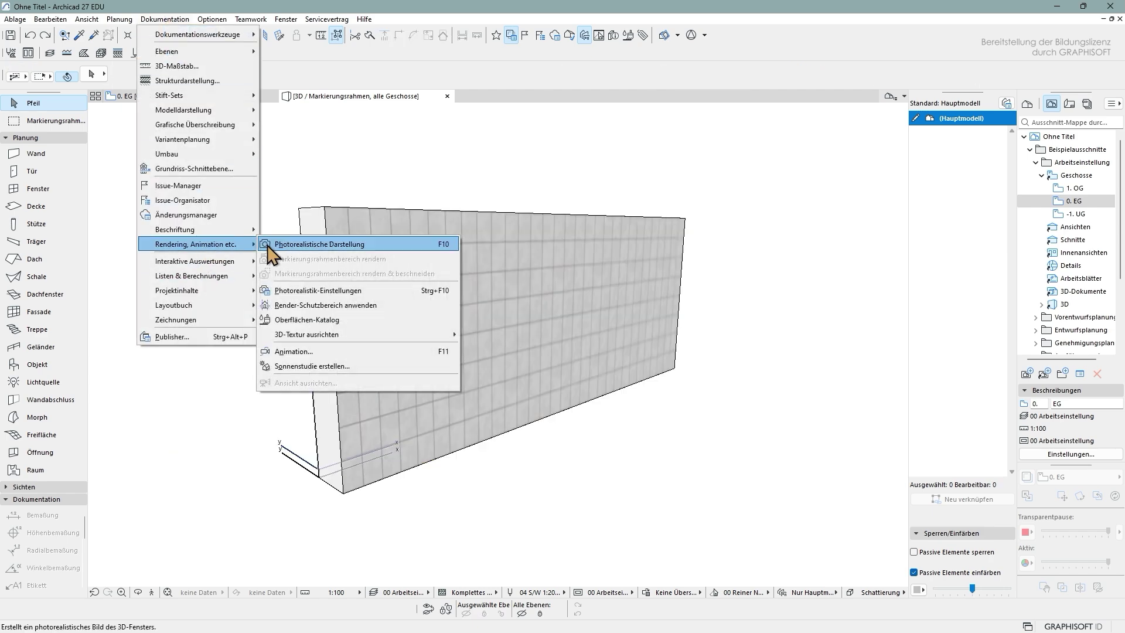
mouse_move(335, 336)
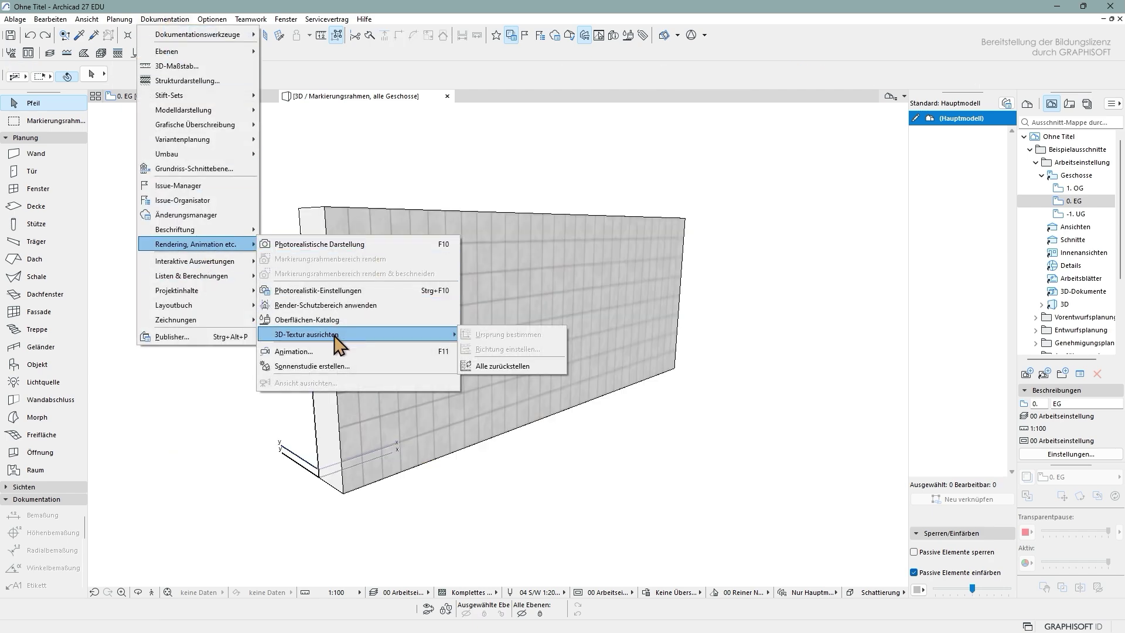
left_click(294, 337)
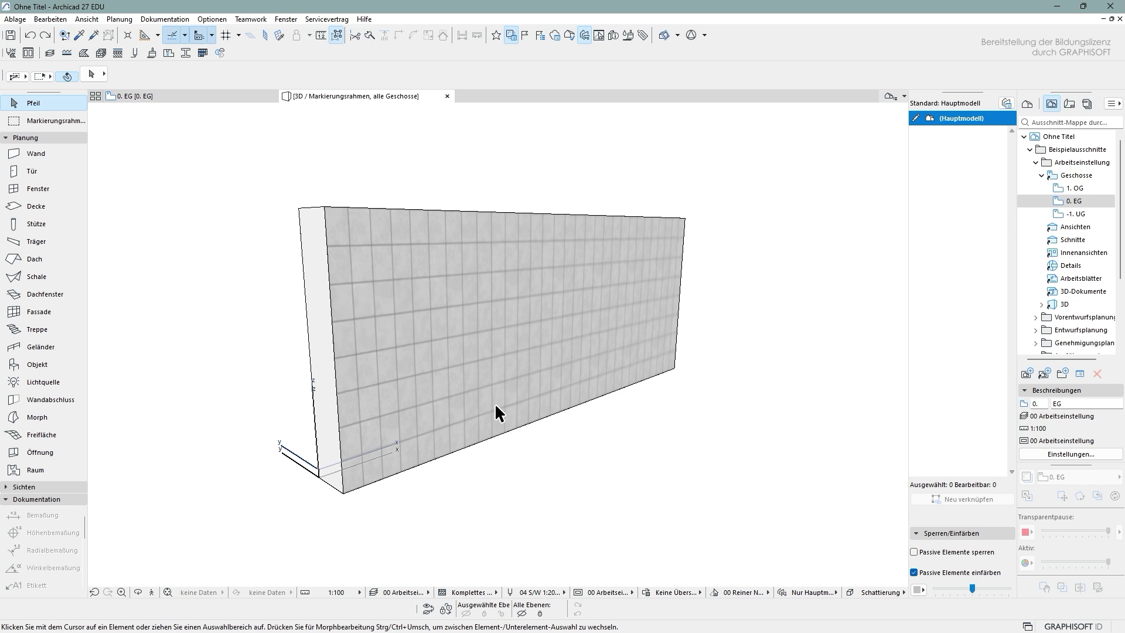
Step: Examine the texture layout on the wall's wood-clad rear face, plain end face and tiled front face
middle_click_drag(268, 369, 449, 413, "shift")
middle_click_drag(327, 362, 401, 363, "shift")
middle_click_drag(690, 335, 673, 349, "shift")
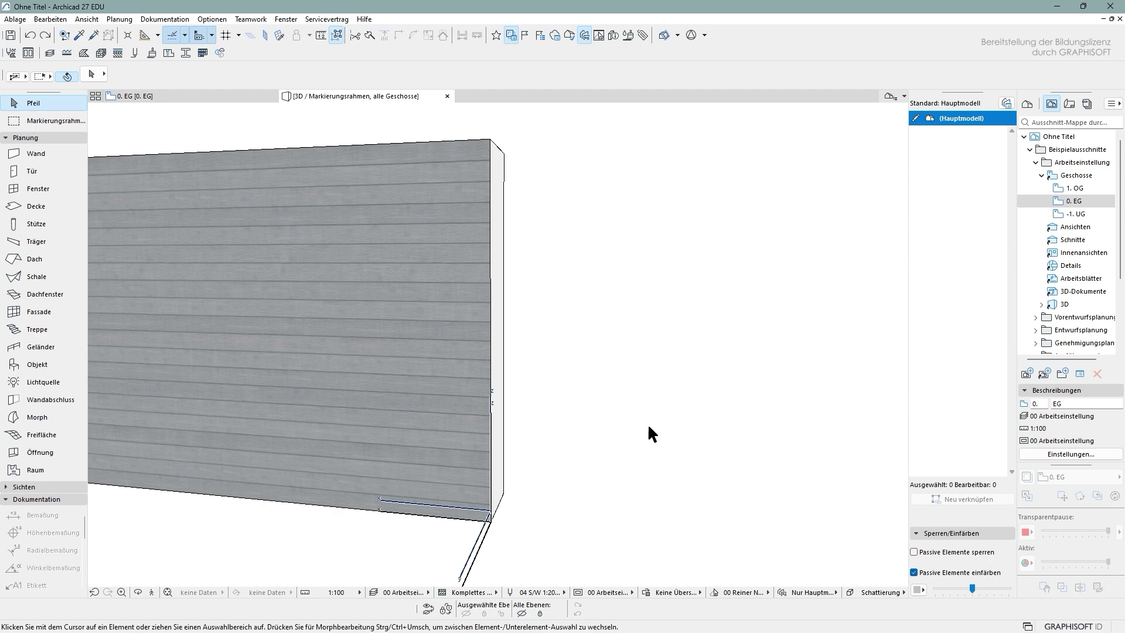
middle_click_drag(657, 403, 562, 289, "shift")
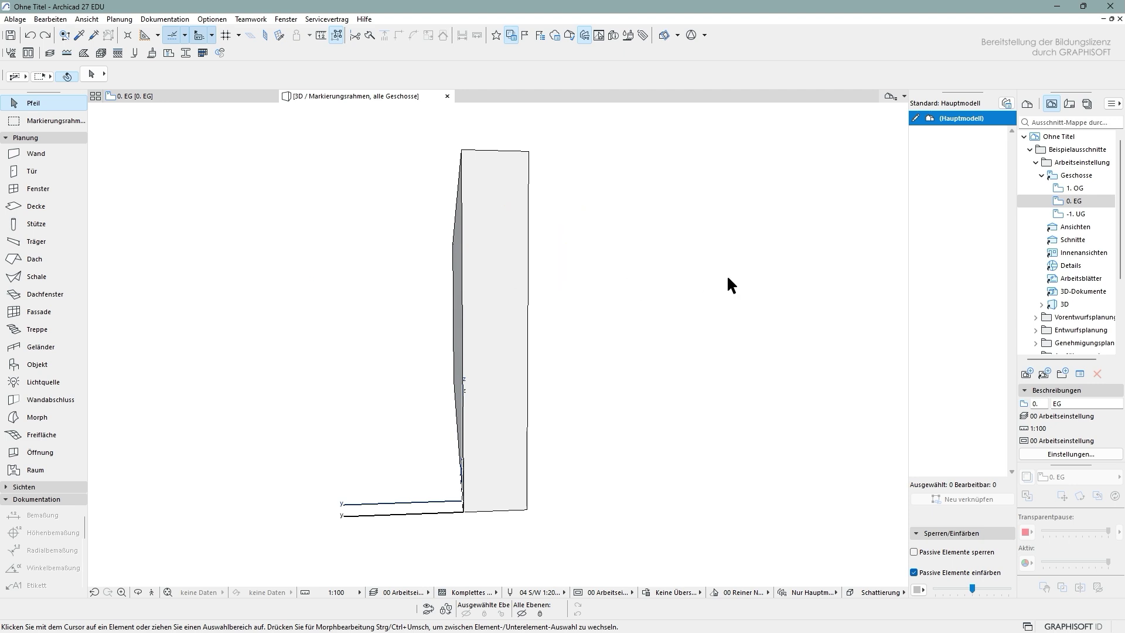
left_click(164, 19)
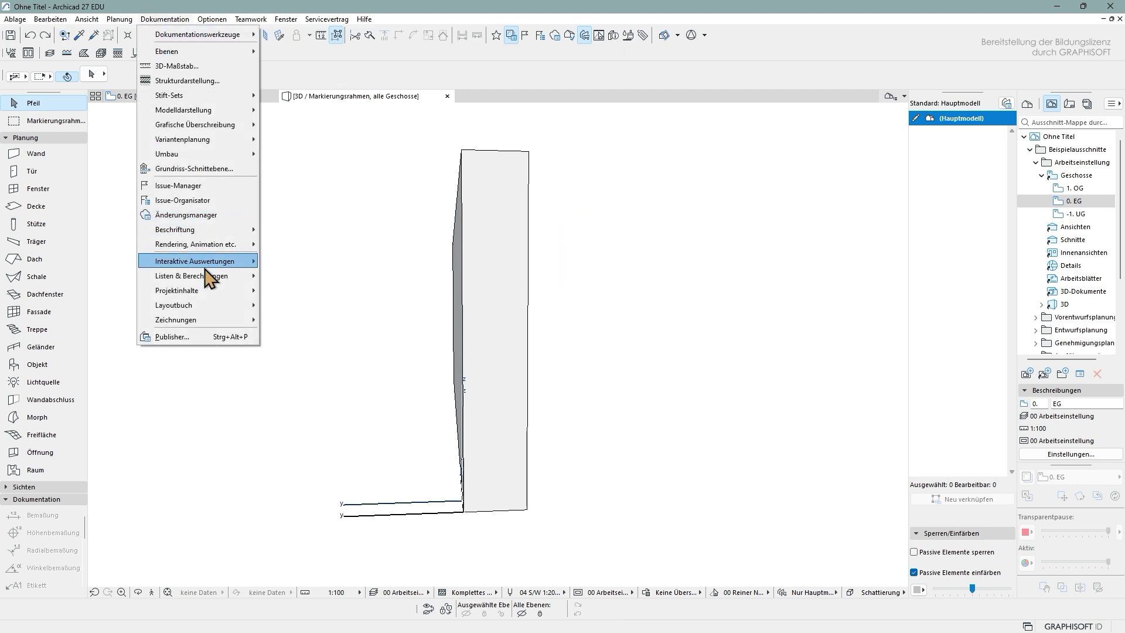
left_click(595, 437)
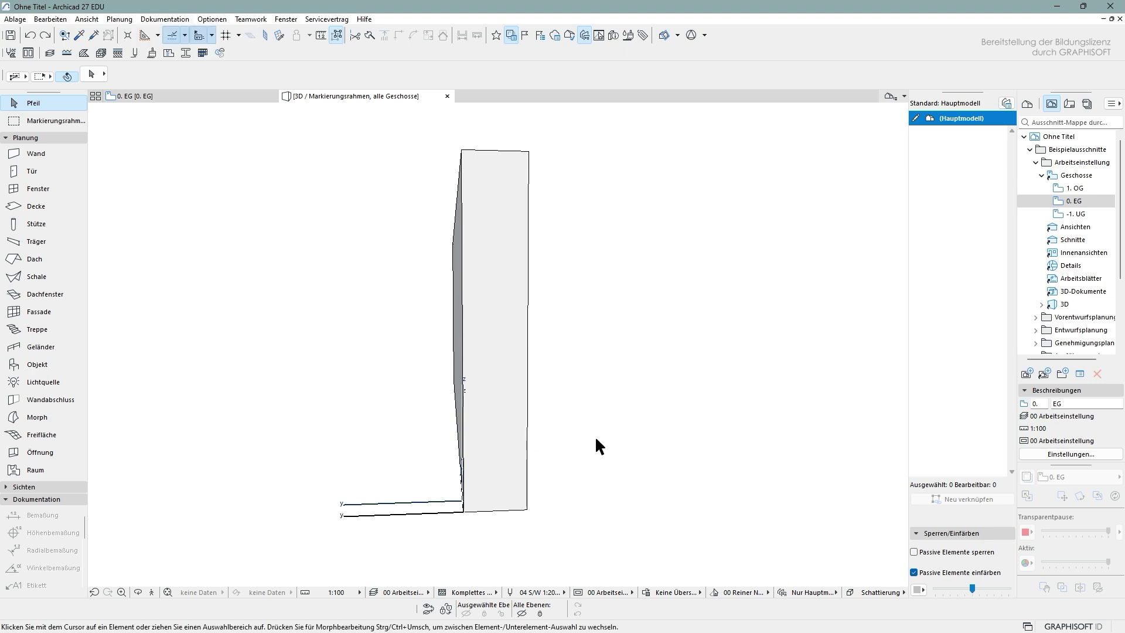
left_click_drag(679, 440, 279, 417)
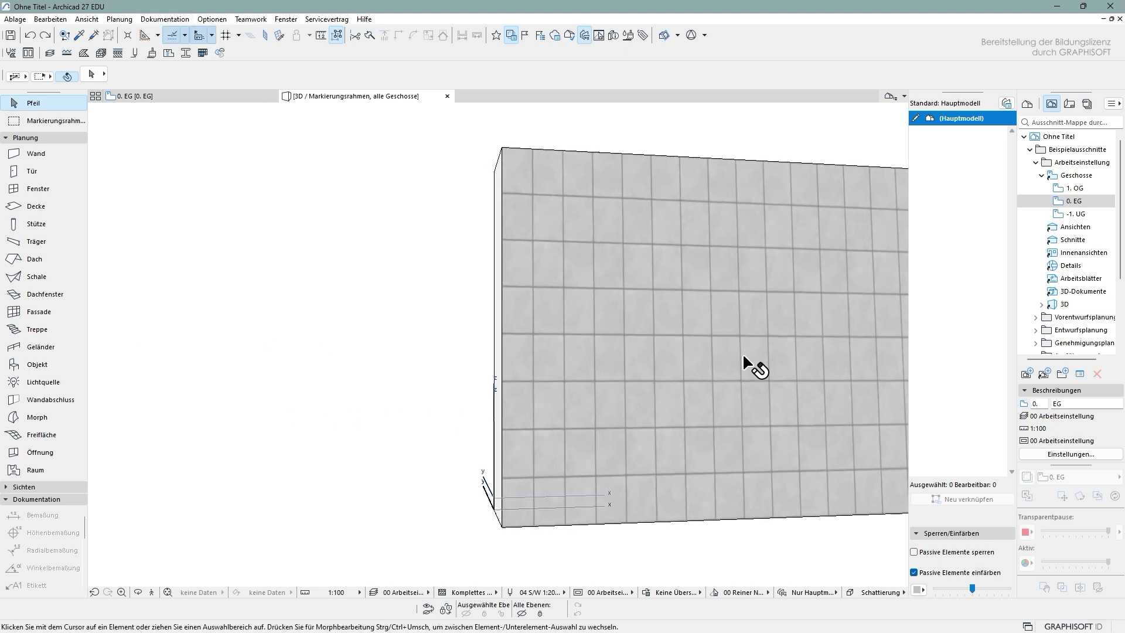
Step: Examine the full length of the wall's tiled front face, comparing it with the board texture on the rear face
left_click_drag(570, 310, 346, 163)
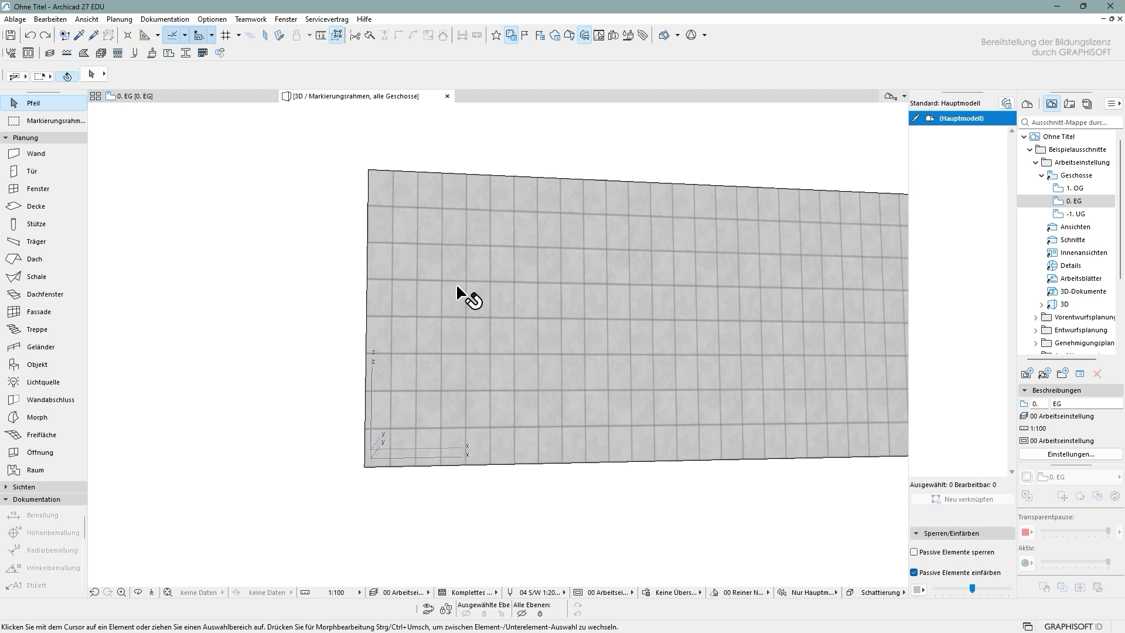
left_click_drag(474, 306, 900, 344)
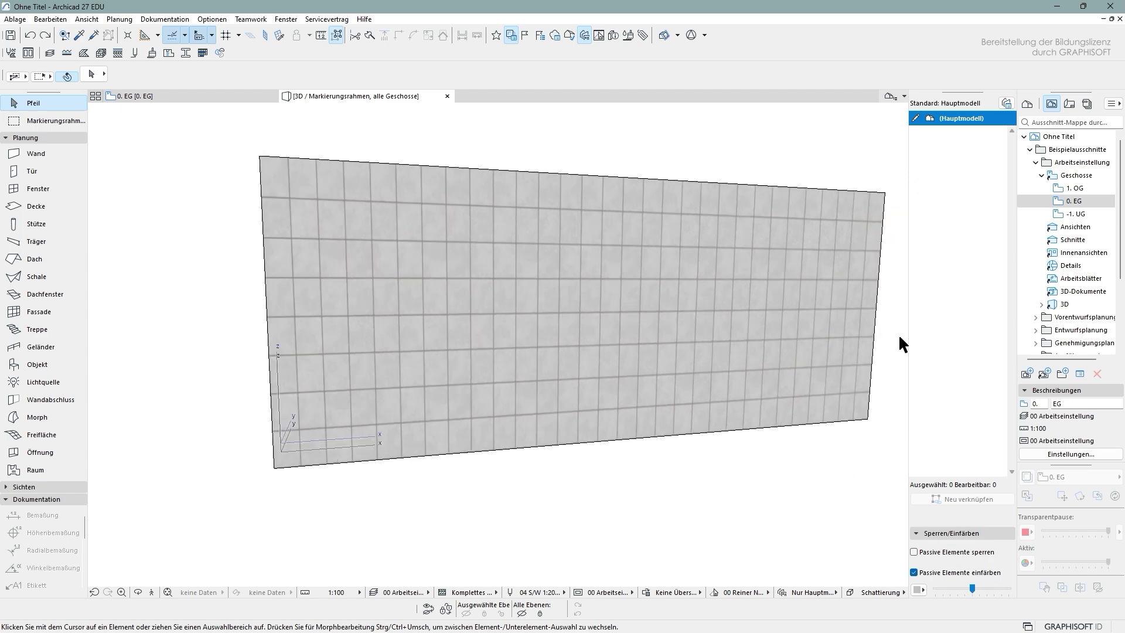
right_click(392, 287)
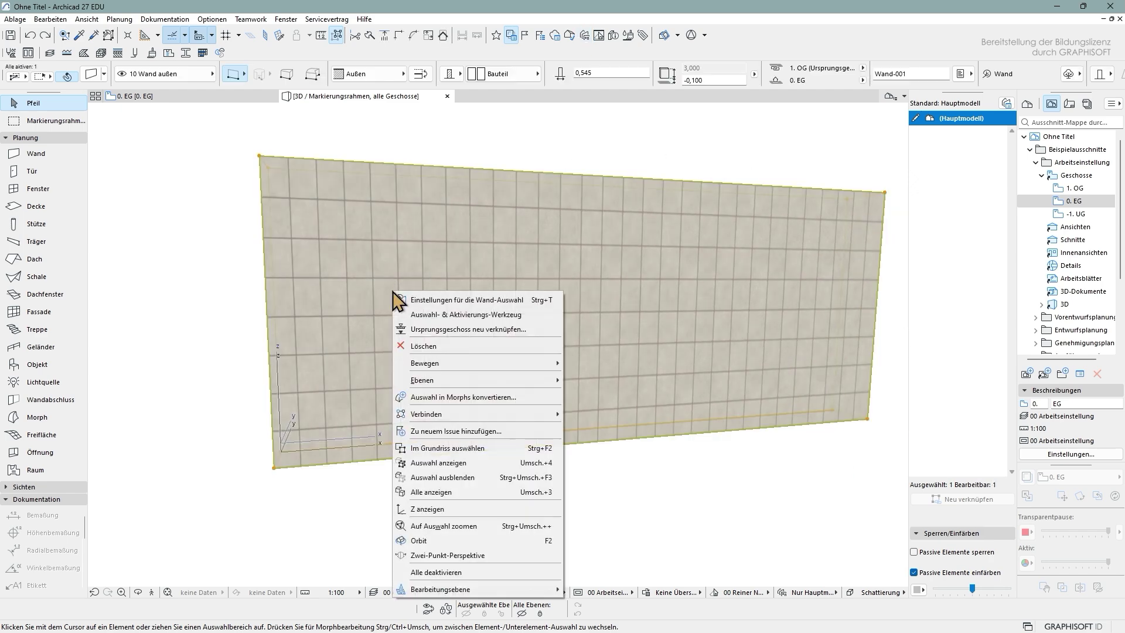
left_click(414, 120)
left_click(415, 120)
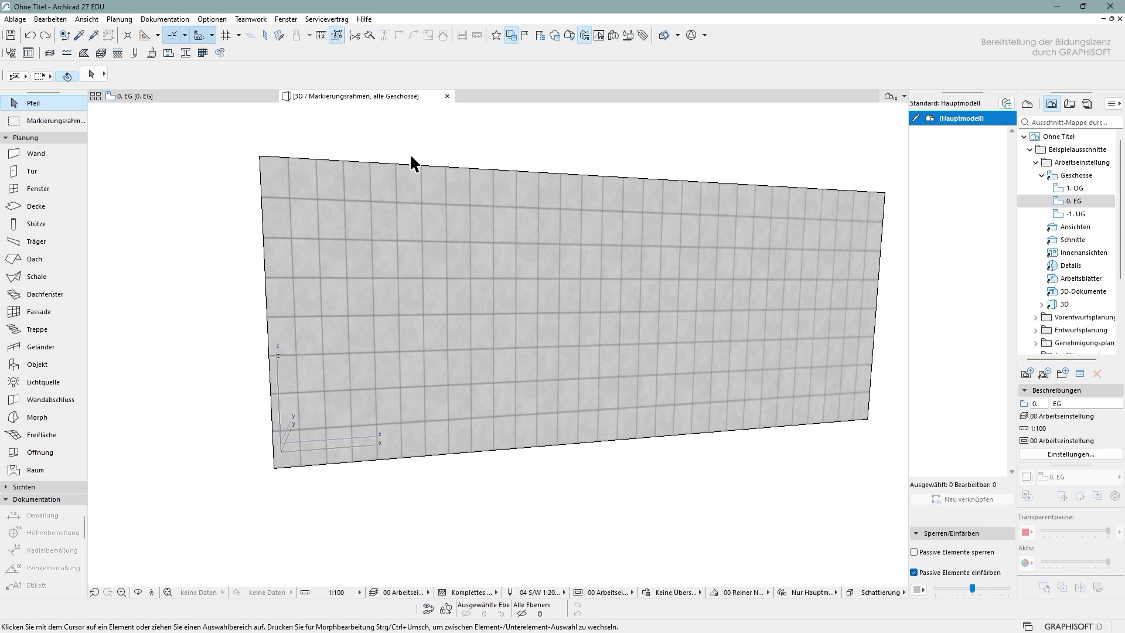
middle_click_drag(233, 256, 596, 269, "shift")
scroll(596, 269, "down", 5)
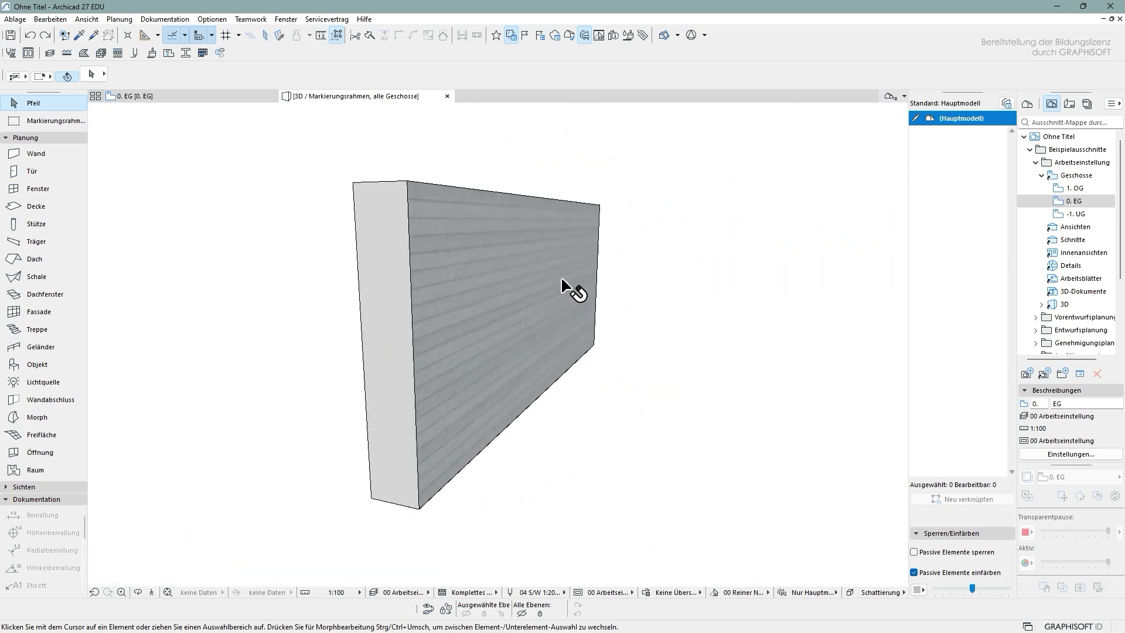
scroll(434, 355, "up", 5)
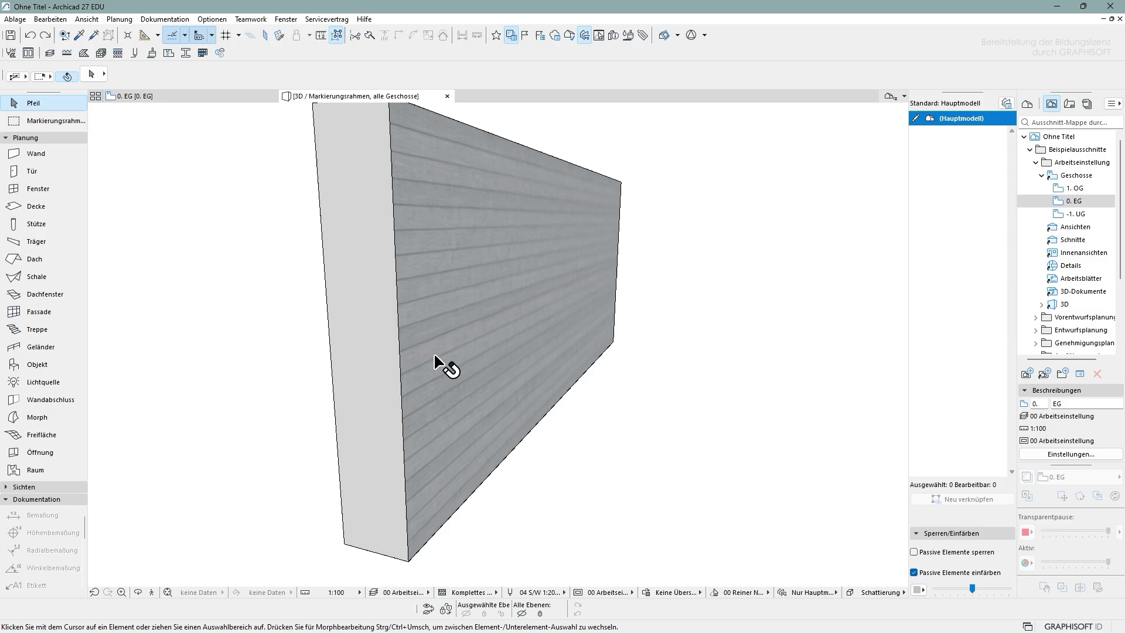